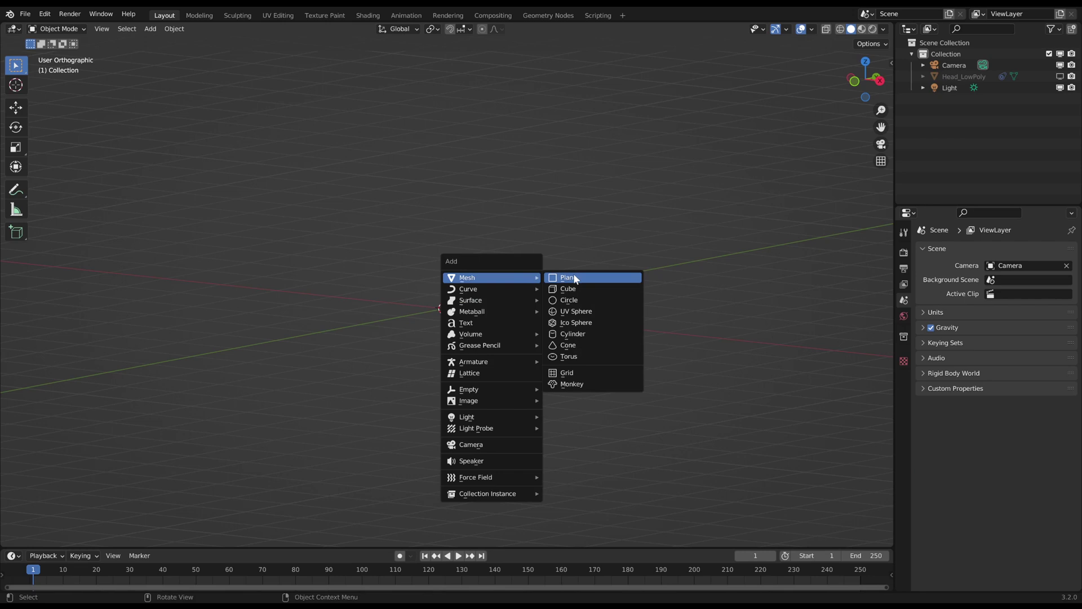
- Add a plane and rotate its mesh 90° about the X axis in Edit Mode so it stands upright
click(566, 277)
key(Tab)
key(r)
key(x)
key(9)
key(0)
key(Return)
- Subdivide the upright plane once and scale the mid-edge vertices outward to form an octagonal outline
right_click(517, 288)
click(510, 269)
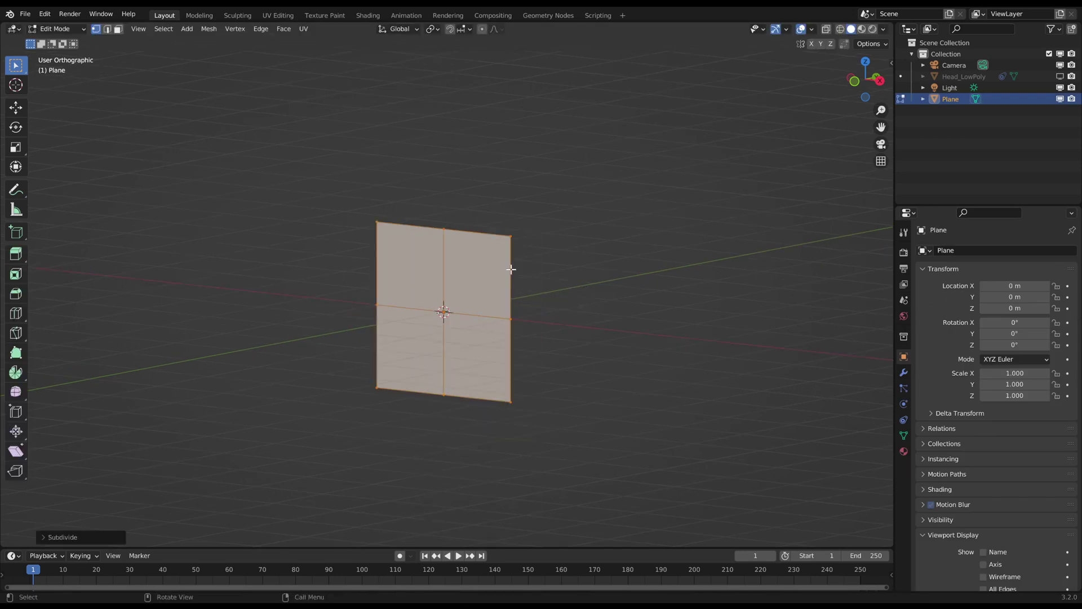
drag(444, 388, 563, 312)
key(Return)
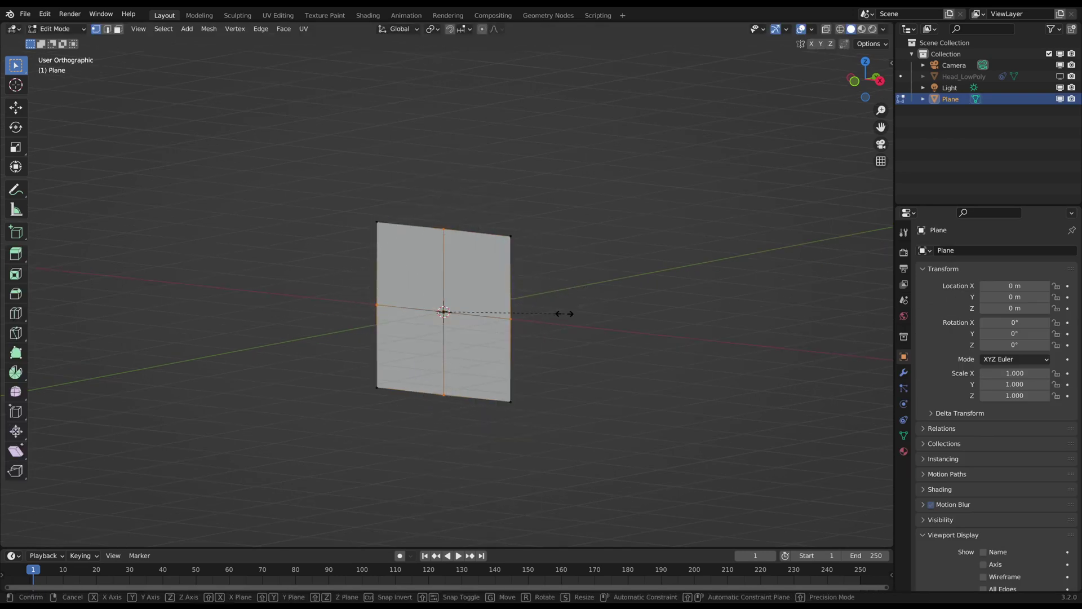
key(s)
click(596, 314)
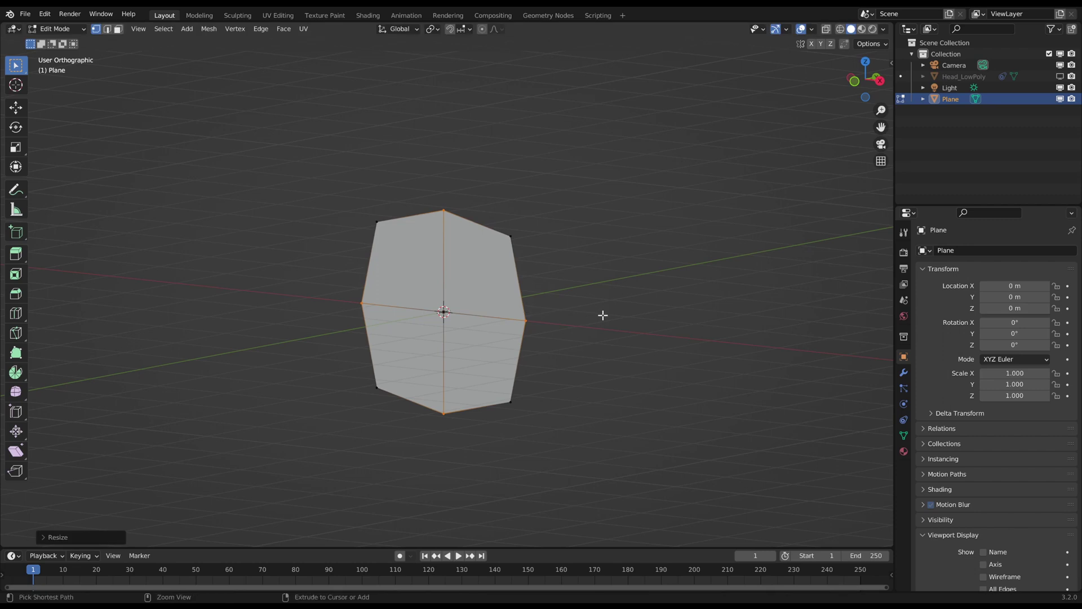
- Apply a level 2 subdivision surface to the plane and scale the mid-edge vertices by about 1.15 to round the outline
key(Tab)
key(ctrl+2)
key(Tab)
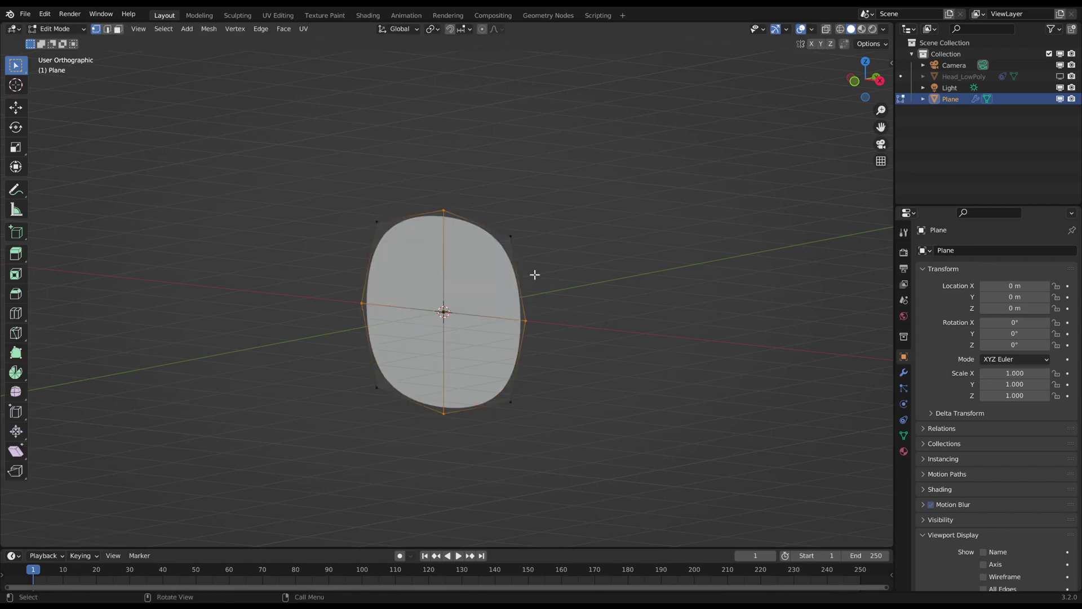
middle_drag(515, 276, 545, 270)
key(s)
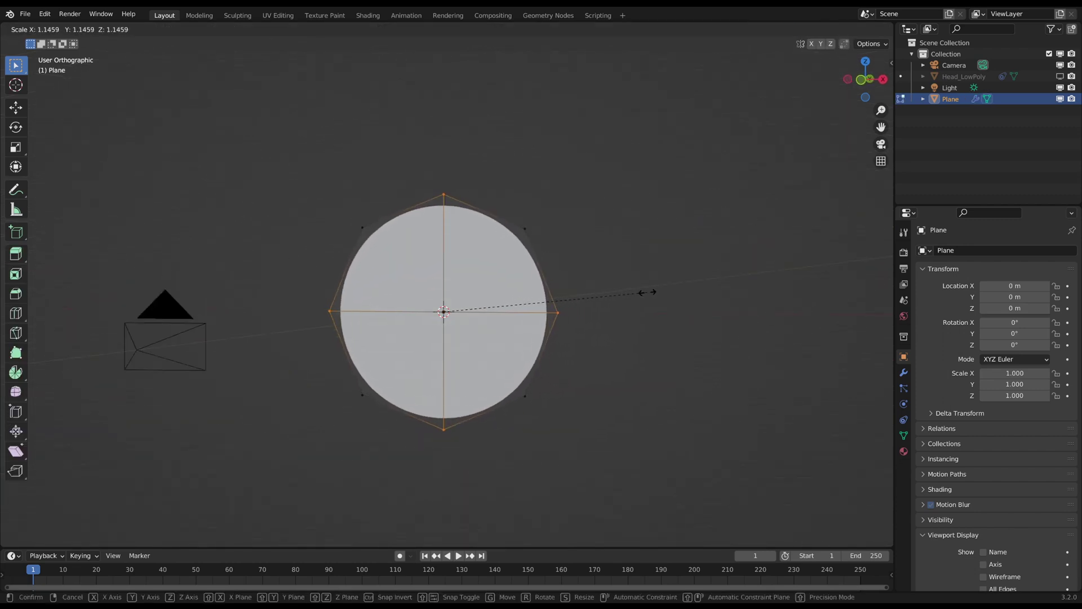
click(647, 292)
- Scale the whole mesh along Z into a tall oval and return to Object Mode
key(a)
key(s)
key(z)
click(637, 290)
key(Tab)
middle_drag(634, 291, 585, 295)
scroll(579, 293, down, 2)
scroll(592, 268, up, 1)
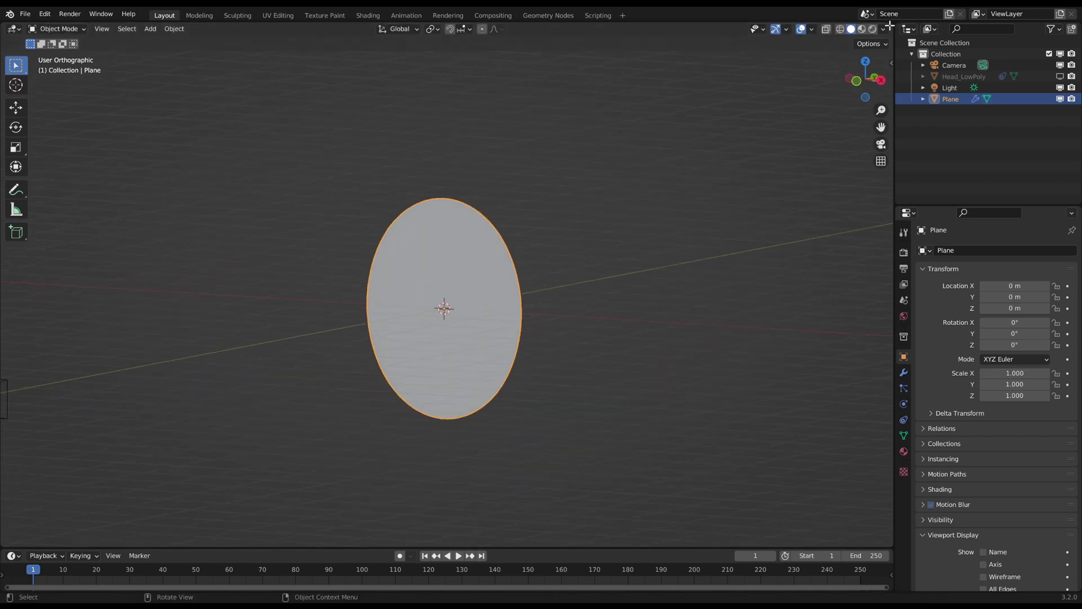
- Split the viewport, turn the new area into a Geometry Node Editor, and create a new node tree for the plane
drag(889, 26, 326, 79)
click(337, 29)
click(370, 123)
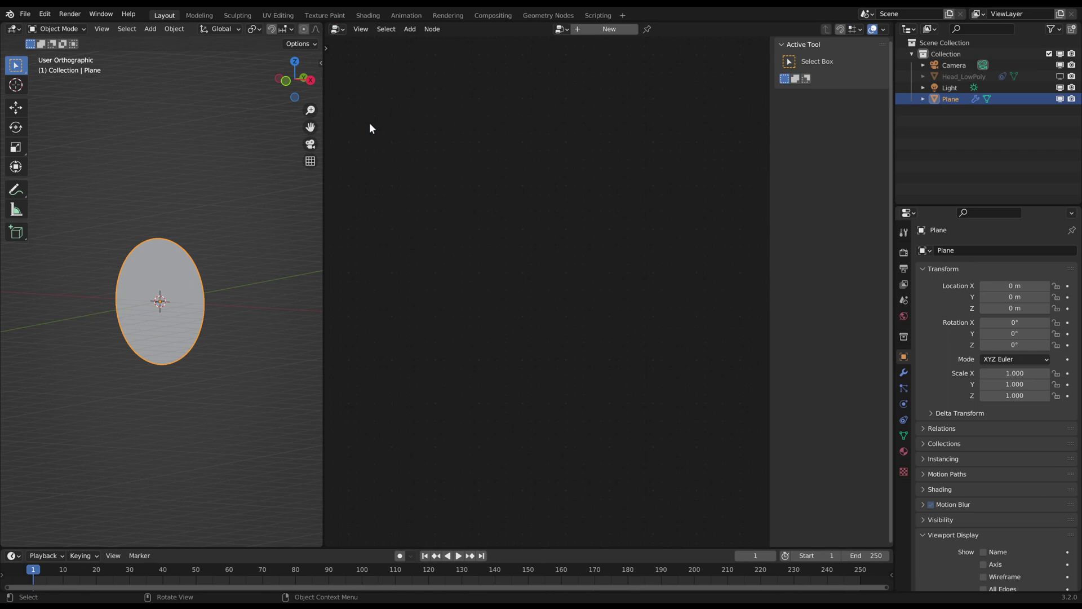
click(608, 31)
middle_drag(534, 321, 599, 286)
key(n)
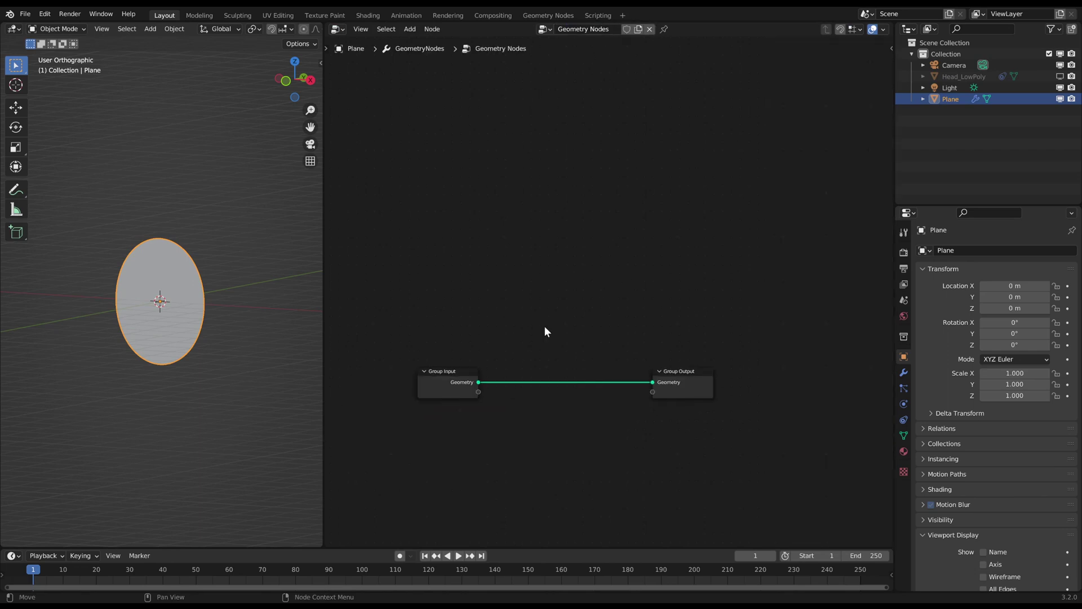
- Insert a Distribute Points on Faces node between Group Input and Group Output
scroll(544, 330, up, 2)
middle_drag(529, 344, 609, 252)
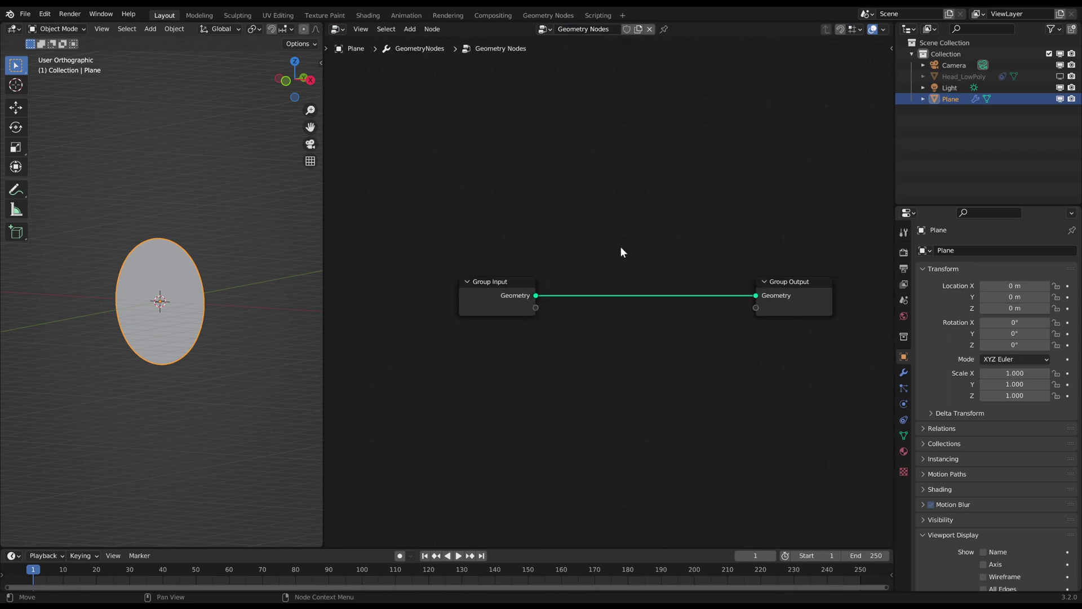
key(shift+a)
text(distr)
key(Return)
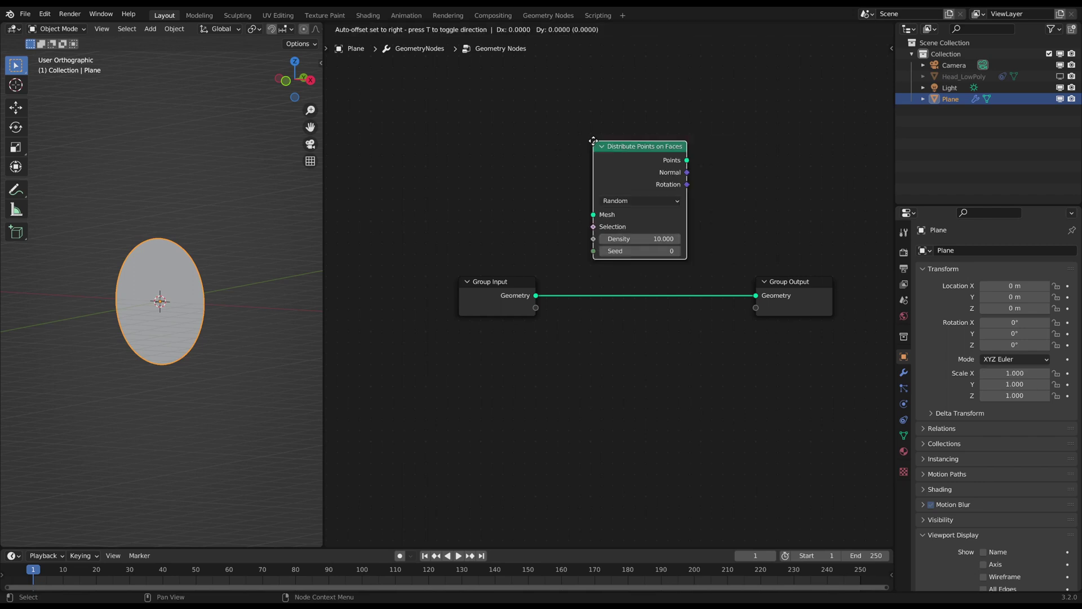
click(587, 244)
scroll(641, 282, up, 2)
- Set the point distribution to Poisson Disk with a minimum distance of 0.005 m and a maximum density of 2500
click(633, 306)
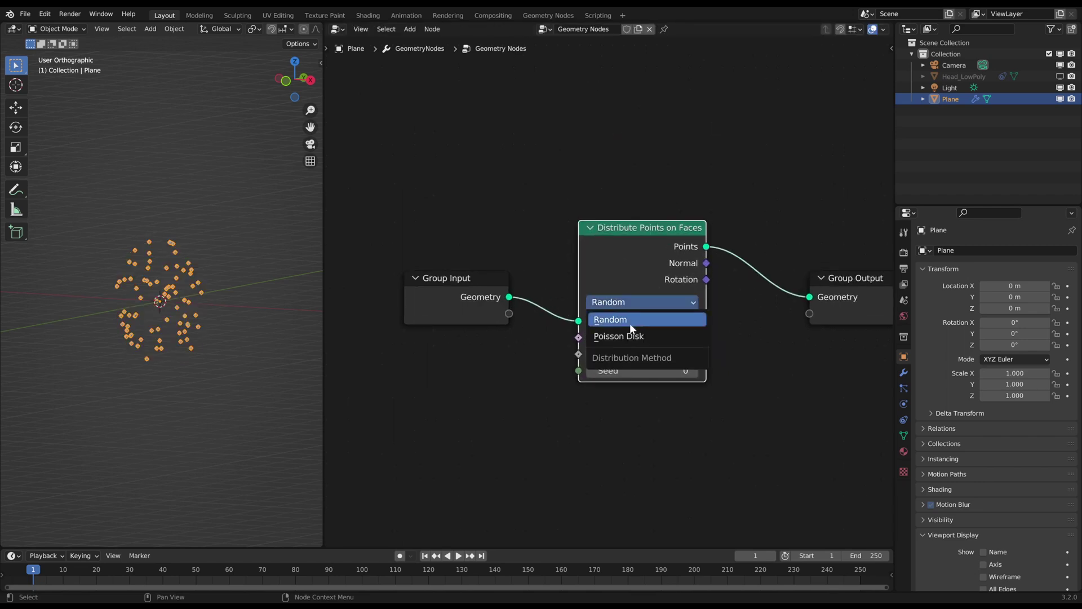
click(630, 321)
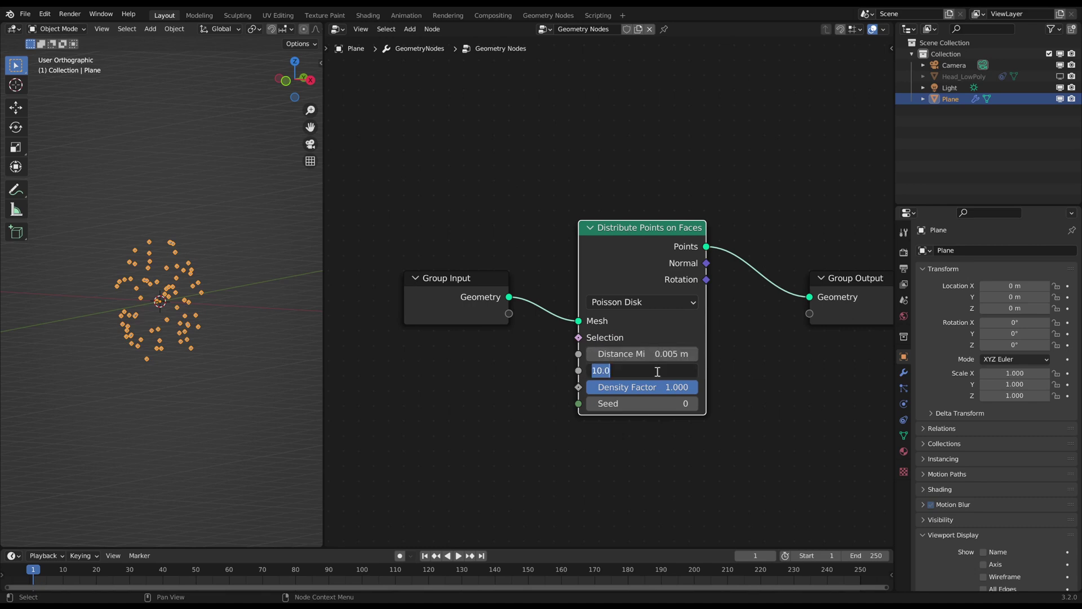
text(00)
key(Return)
scroll(214, 297, up, 6)
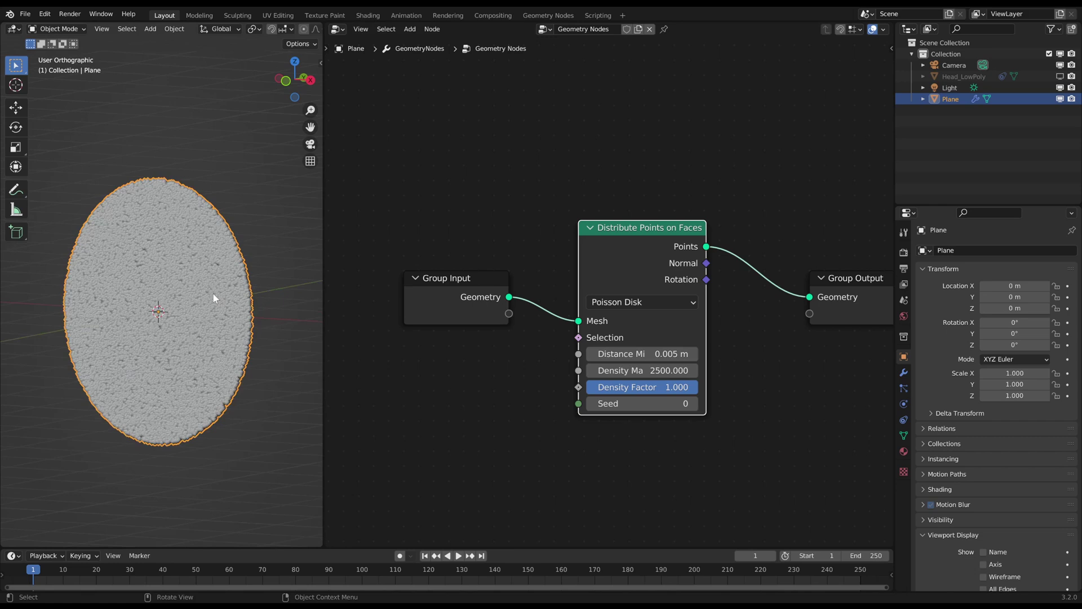
- Insert an Instance on Points node after Distribute Points on Faces and space the two nodes apart
middle_drag(772, 390, 672, 318)
key(shift+a)
click(738, 323)
text(instances on)
key(Return)
click(671, 155)
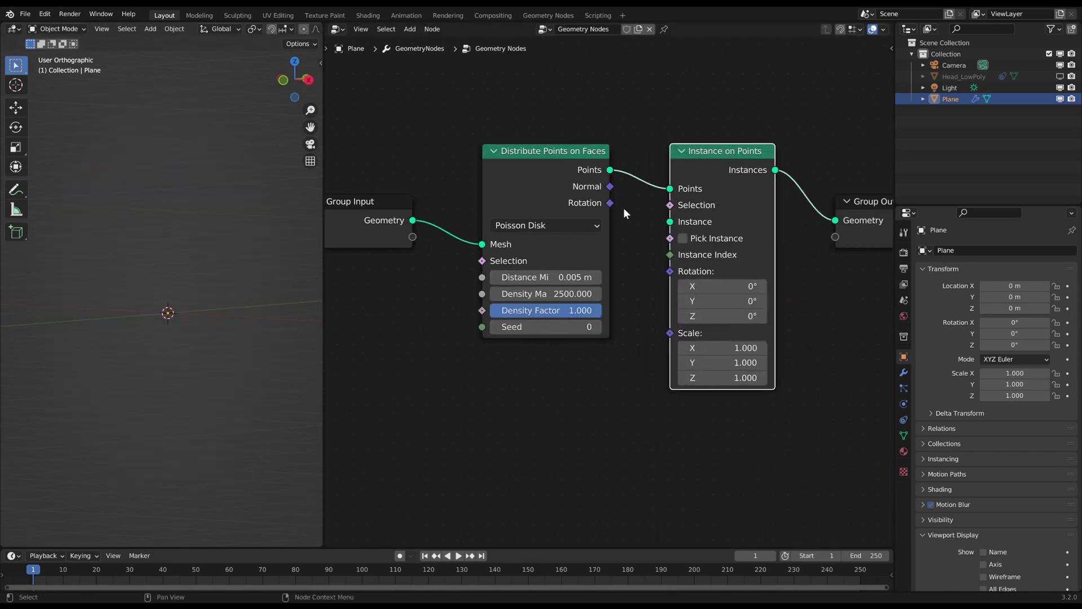
scroll(623, 212, down, 1)
drag(727, 184, 728, 224)
drag(593, 225, 575, 209)
- Add a Mesh Circle node and connect its mesh to the Instance input of Instance on Points
middle_drag(514, 376, 558, 331)
key(shift+a)
click(558, 331)
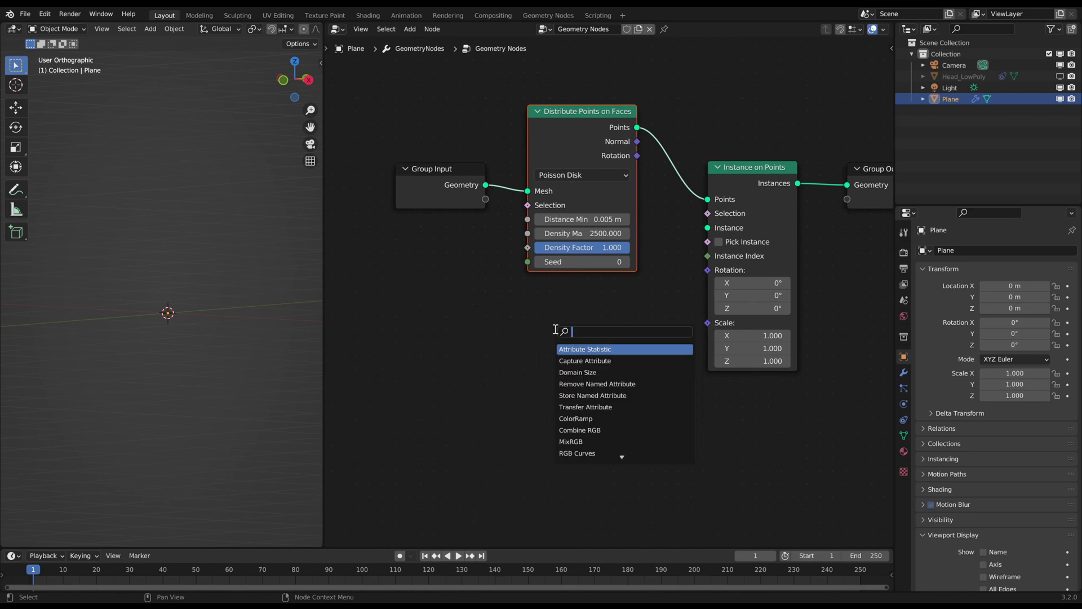
text(cir)
key(Return)
click(530, 317)
drag(708, 230, 707, 228)
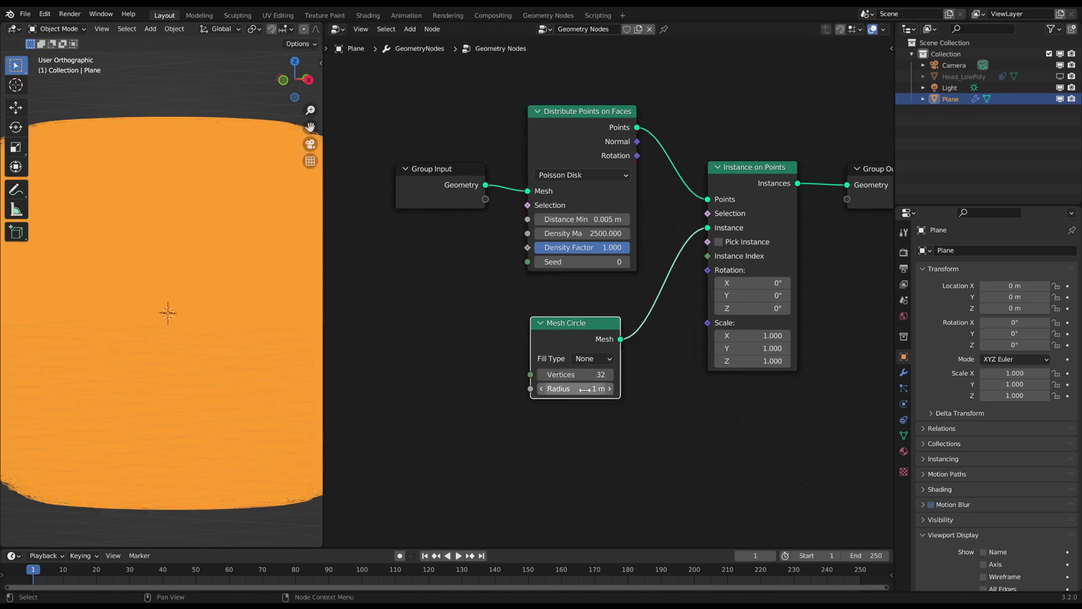
- Set the Mesh Circle to N-Gon fill with 8 vertices and a radius of 0.02 m
click(666, 301)
middle_drag(587, 389, 737, 324)
click(665, 330)
click(654, 316)
text(8)
key(Return)
drag(729, 307, 675, 307)
scroll(283, 319, up, 5)
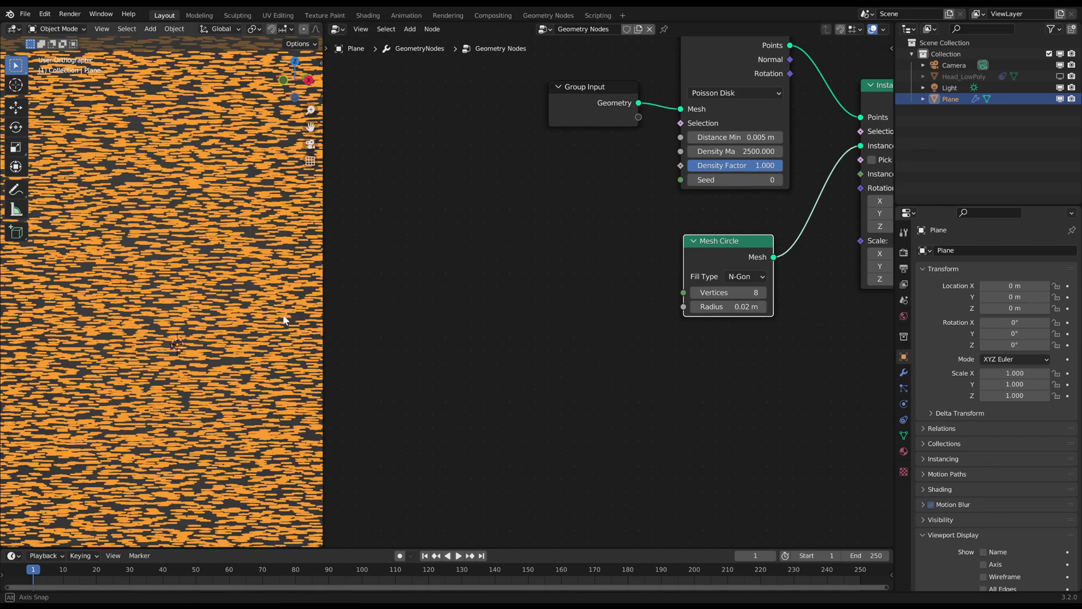
- Set the X rotation on Instance on Points to 90° and deselect the plane object
middle_drag(285, 320, 259, 338)
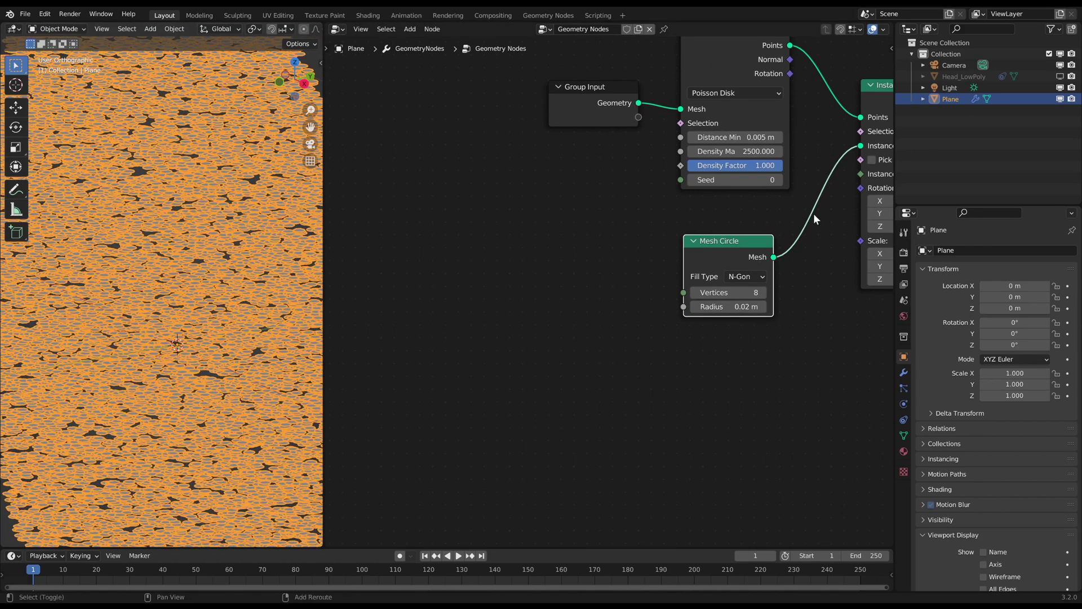
middle_drag(814, 218, 671, 282)
key(Return)
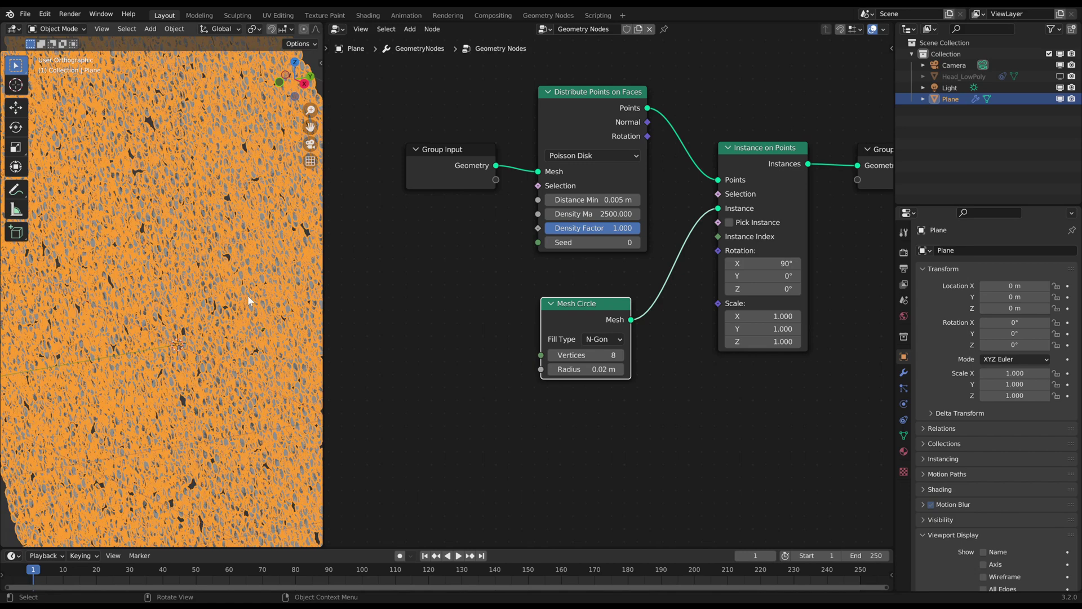
click(245, 305)
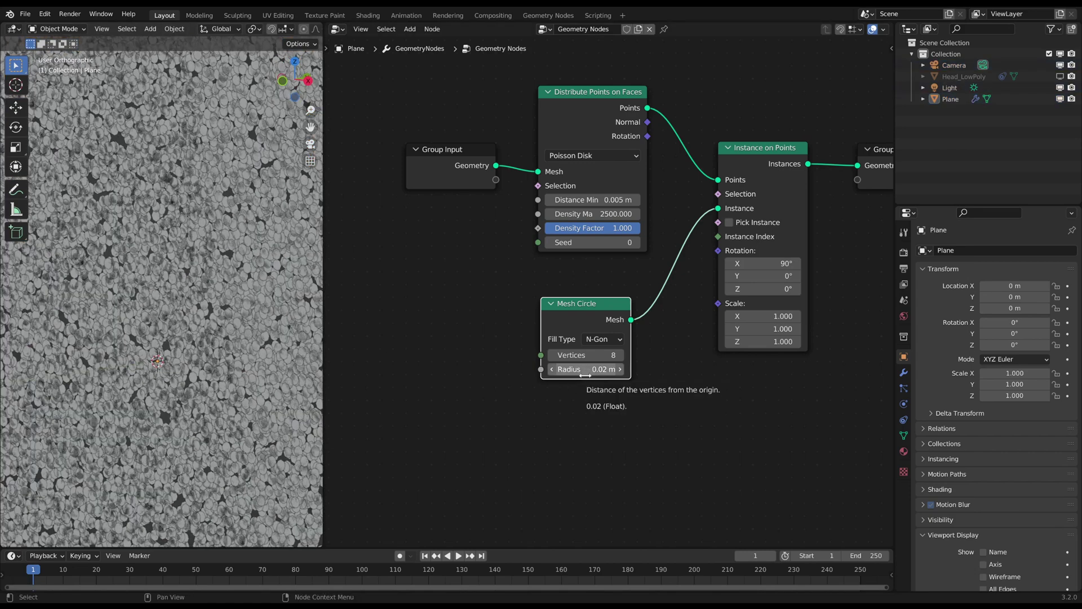
- Add a Math node set to Multiply and connect its value to the Mesh Circle's radius
middle_drag(417, 351, 497, 313)
key(shift+a)
click(498, 312)
text(math)
key(Return)
click(483, 301)
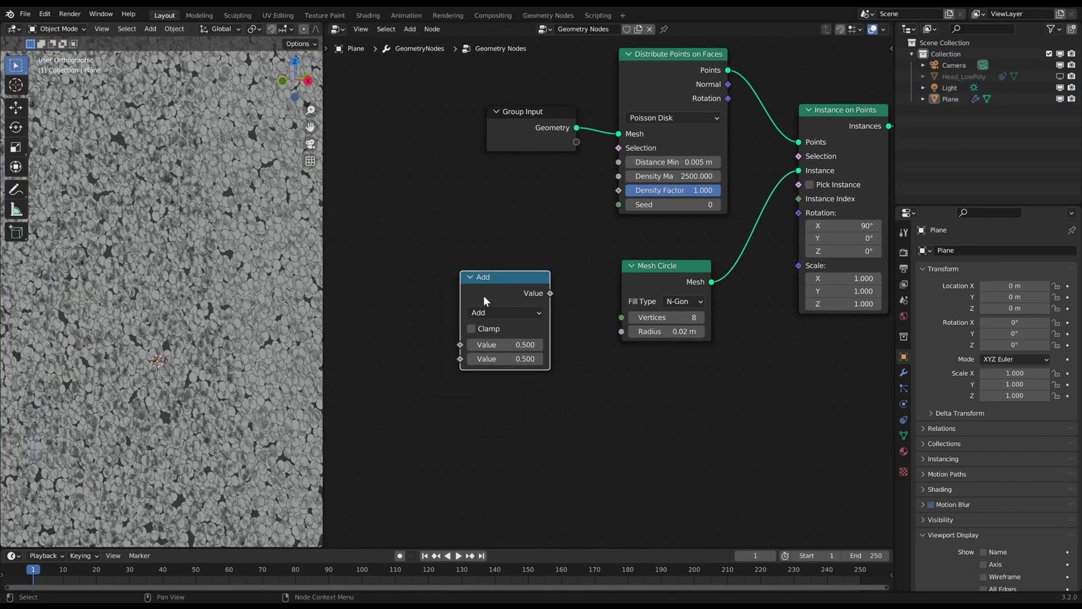
click(505, 312)
click(485, 377)
drag(550, 293, 621, 331)
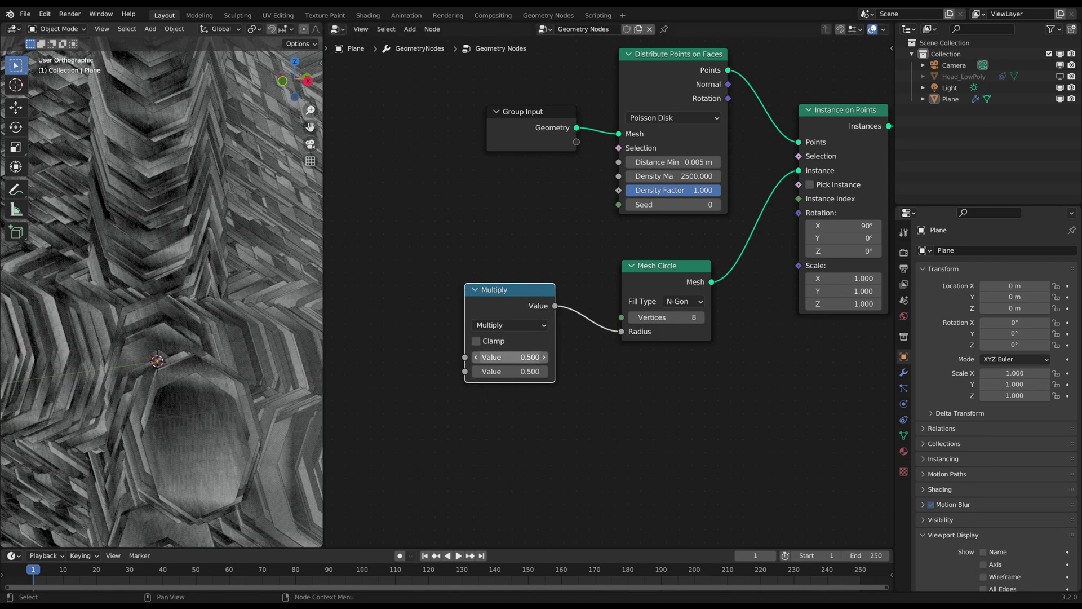
- Set the Multiply node's first value to a tiny fraction displayed as 0.000 and its second value to 154.5
text(0)
key(Return)
drag(504, 371, 592, 371)
scroll(166, 294, down, 3)
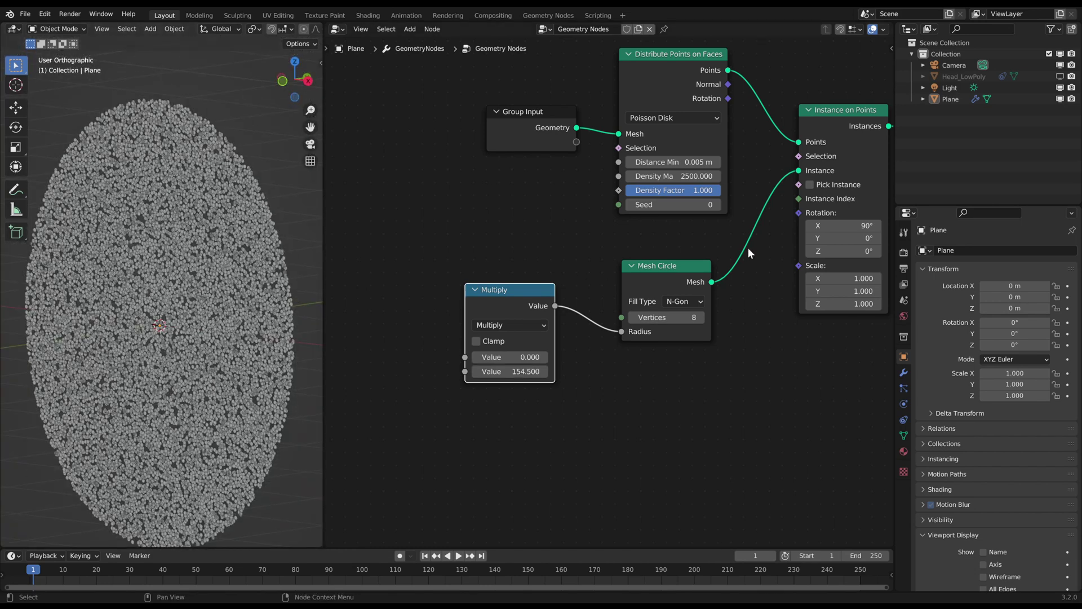
- Move Group Output farther along and insert a Realize Instances node after Instance on Points
middle_drag(748, 254, 592, 295)
scroll(595, 292, down, 4)
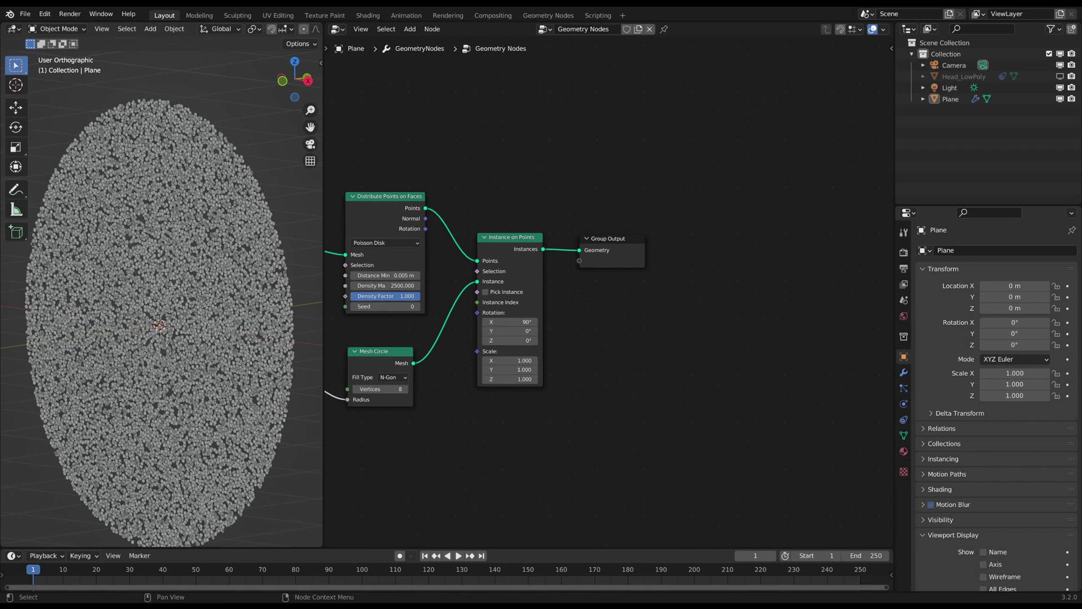
click(609, 244)
key(g)
click(779, 307)
key(shift+a)
click(720, 310)
text(rea)
key(Return)
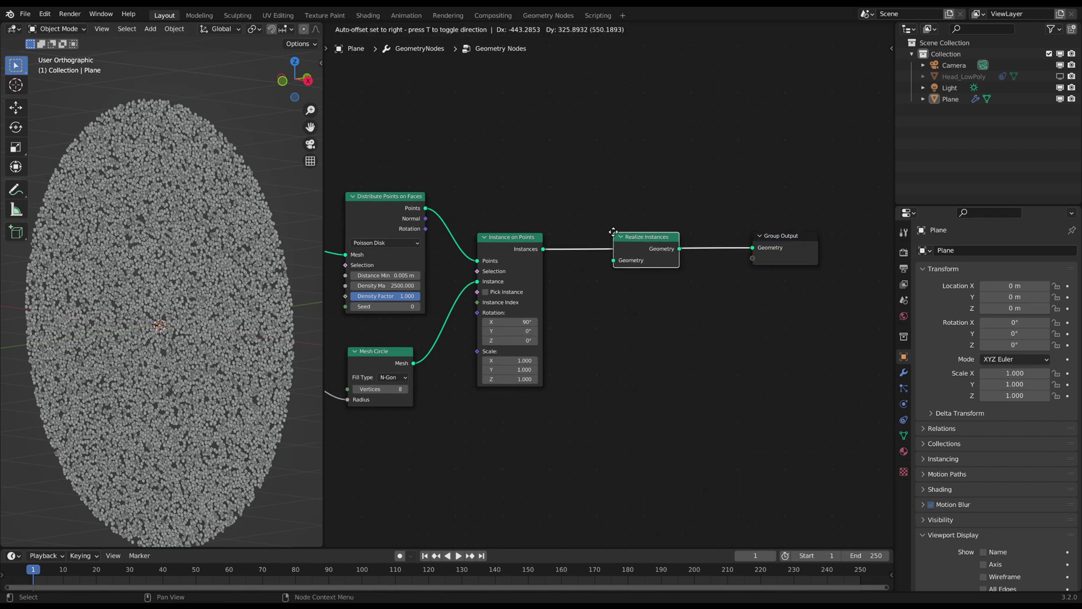
click(679, 234)
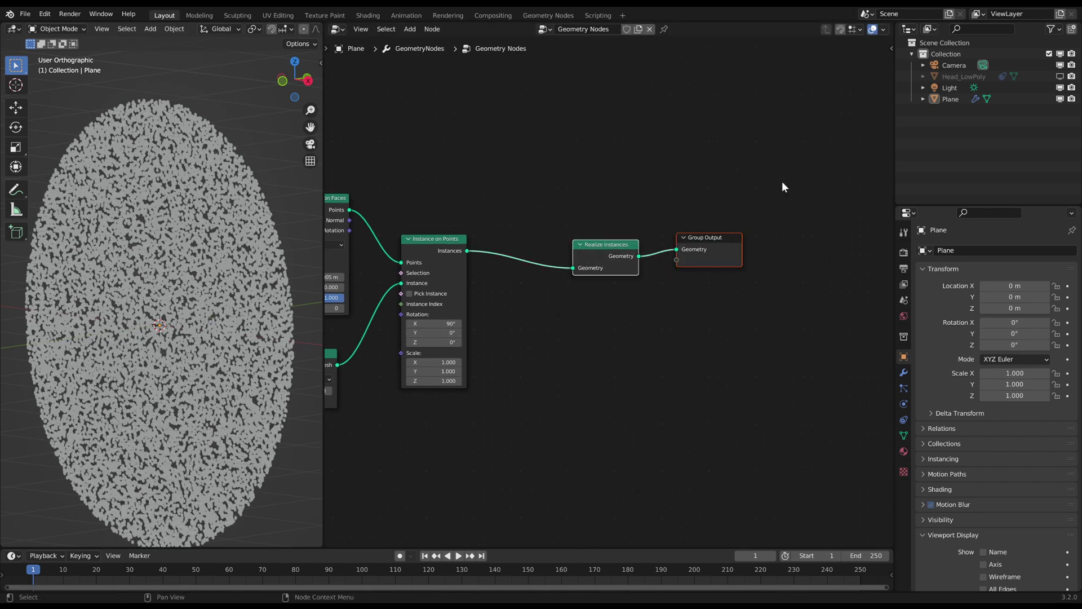
- Make room before Group Output and insert an Extrude Mesh node after Realize Instances
scroll(713, 259, down, 3)
key(g)
click(662, 322)
middle_drag(718, 338, 621, 309)
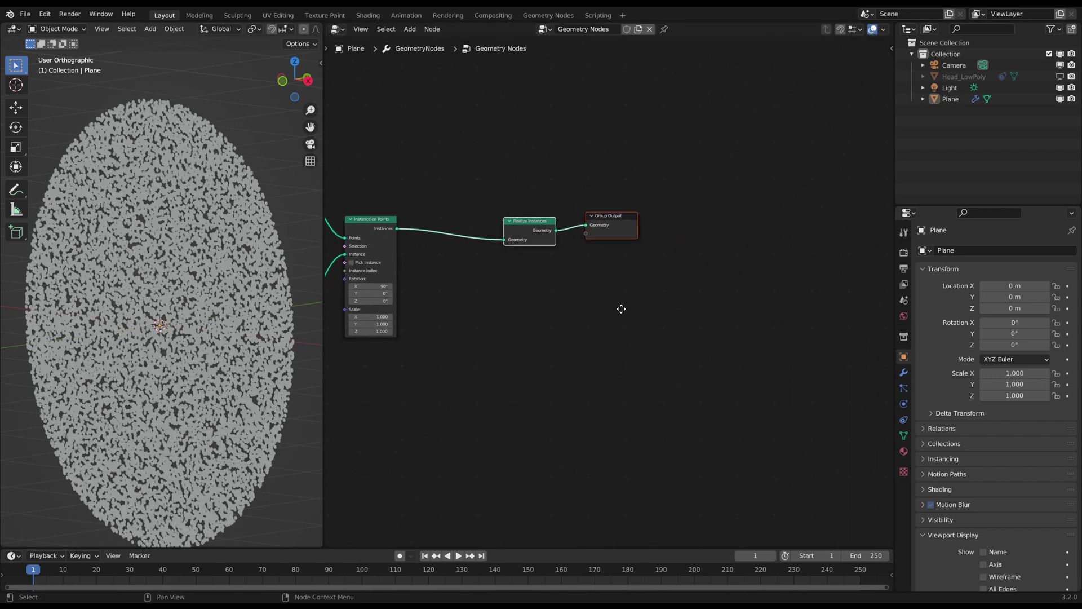
drag(611, 231, 771, 234)
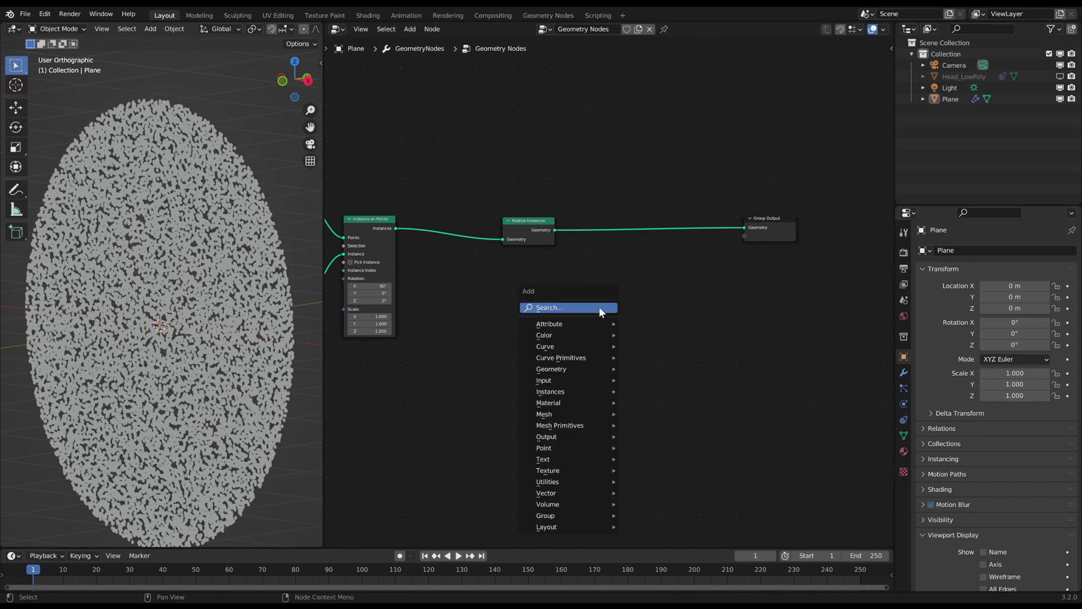
text(extru)
key(Return)
click(601, 208)
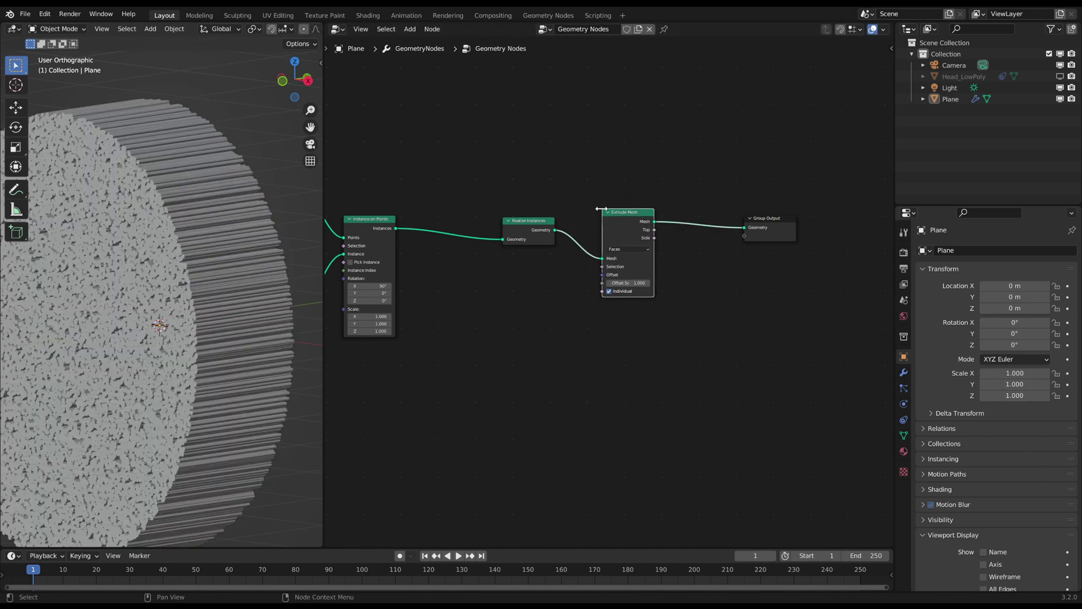
- Unhide Head_LowPoly and move it to about -0.079 m on Z and 0.123 m on Y, inside the extruded pins
scroll(601, 209, up, 3)
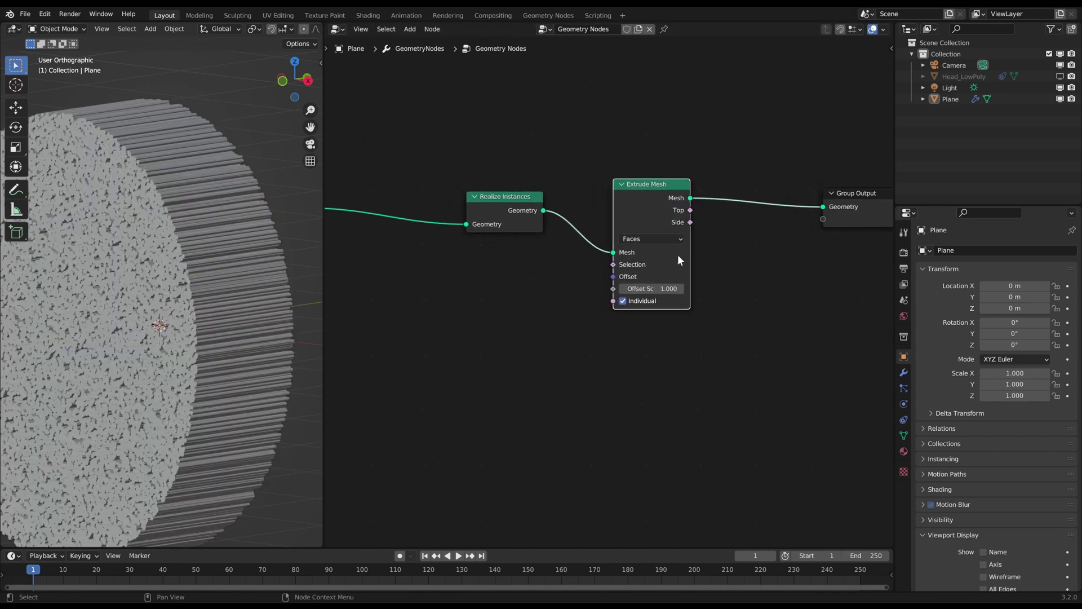
middle_drag(588, 298, 627, 305)
shift+middle_drag(189, 319, 234, 295)
scroll(250, 298, down, 1)
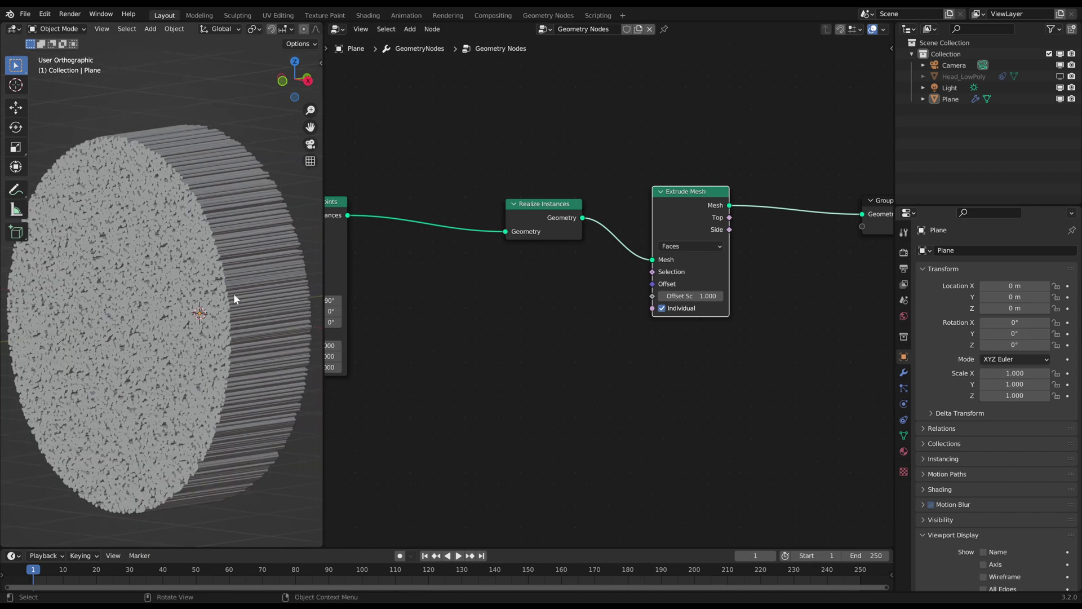
click(293, 213)
scroll(285, 236, down, 2)
key(g)
key(z)
click(272, 298)
middle_drag(253, 247, 197, 278)
key(g)
key(y)
click(205, 253)
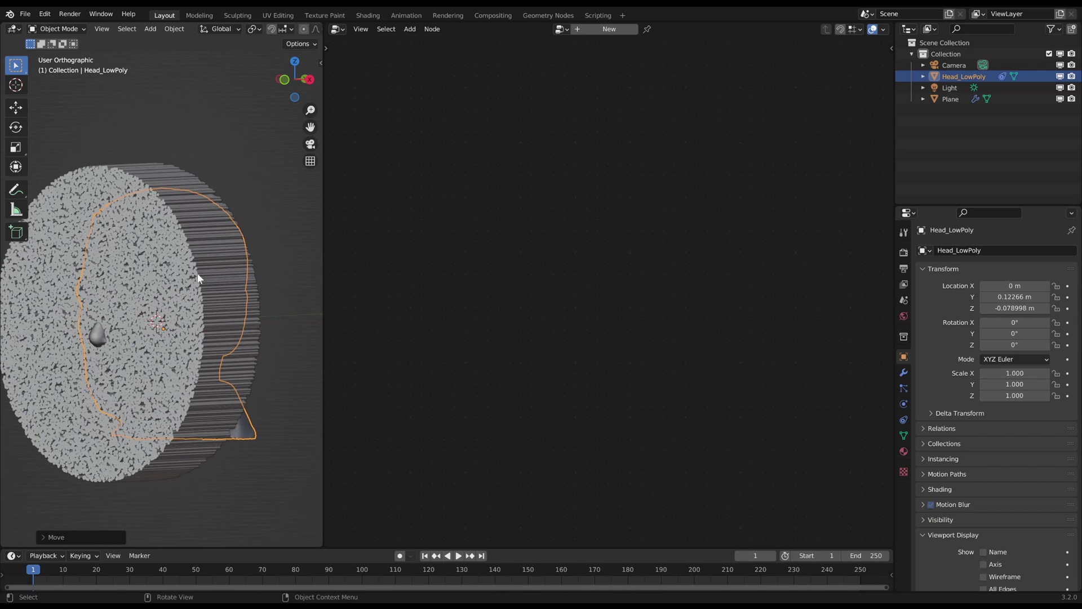
- Reselect the plane object and add a Raycast node below Realize Instances in its node tree
click(153, 180)
middle_drag(526, 321, 546, 317)
key(shift+a)
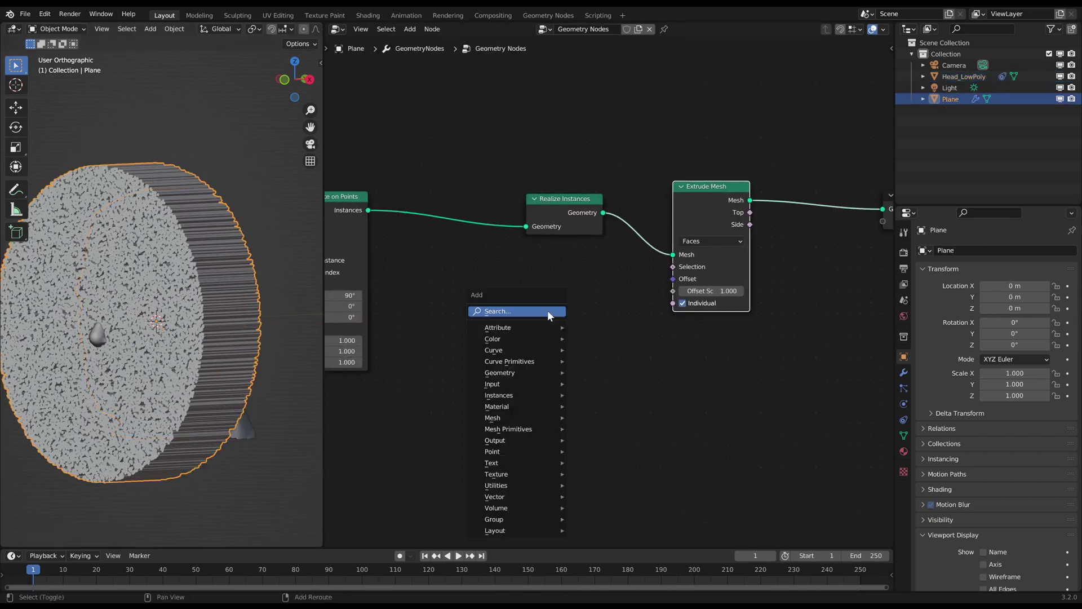
text(rayc)
key(Return)
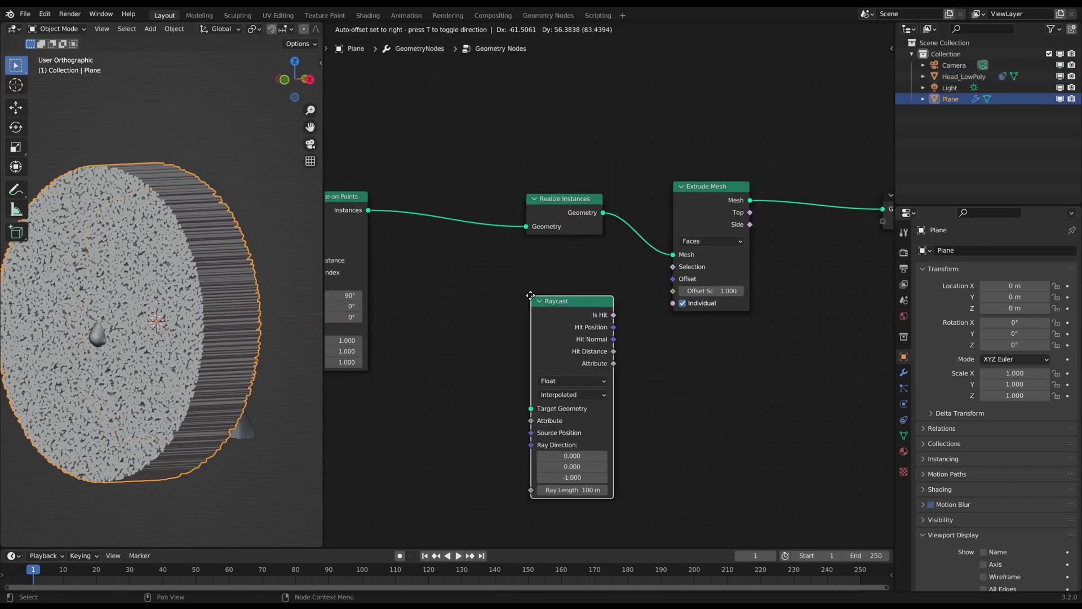
click(531, 278)
scroll(590, 280, up, 2)
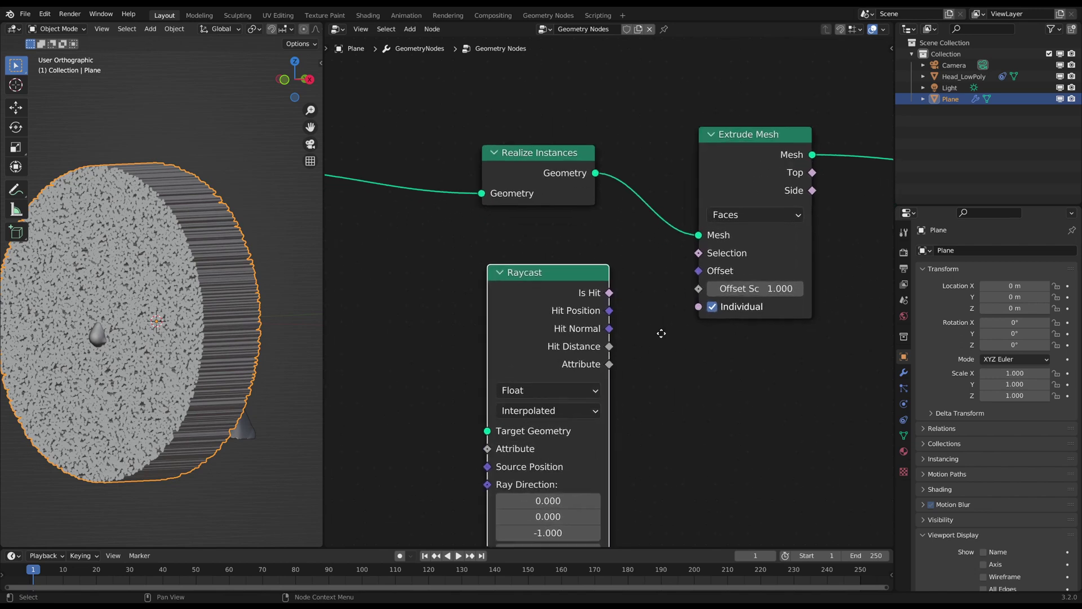
- Link the Raycast node's Is Hit to Extrude Mesh's Selection and its Hit Distance to Offset Scale
drag(678, 238, 676, 235)
drag(561, 256, 561, 231)
middle_drag(256, 264, 184, 277)
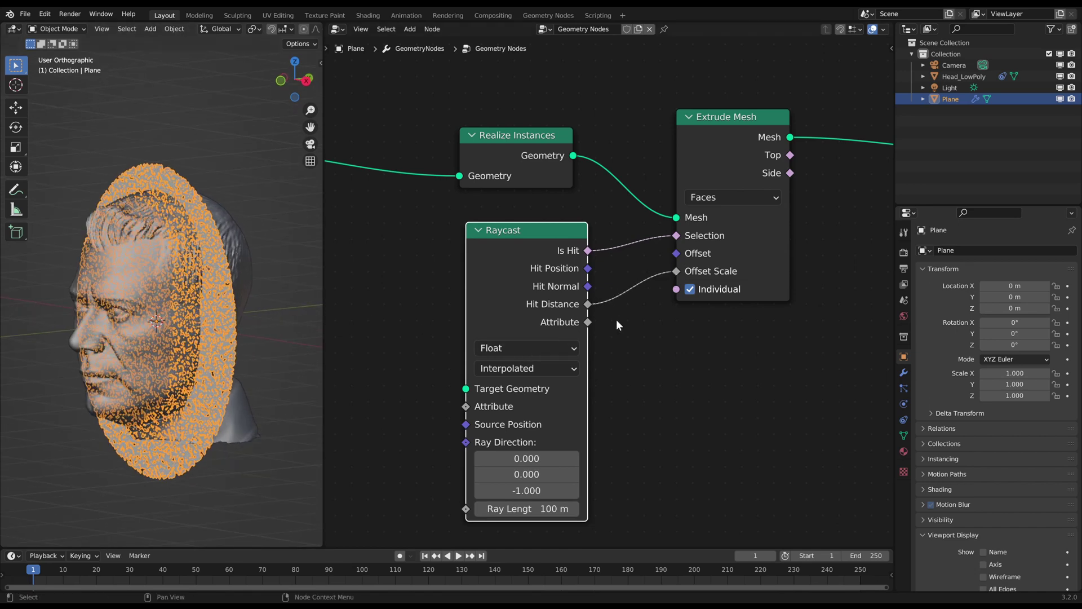
- Add an Object Info node for Head_LowPoly, set it to Relative, and link its Geometry to Raycast's Target Geometry
middle_drag(458, 341, 623, 297)
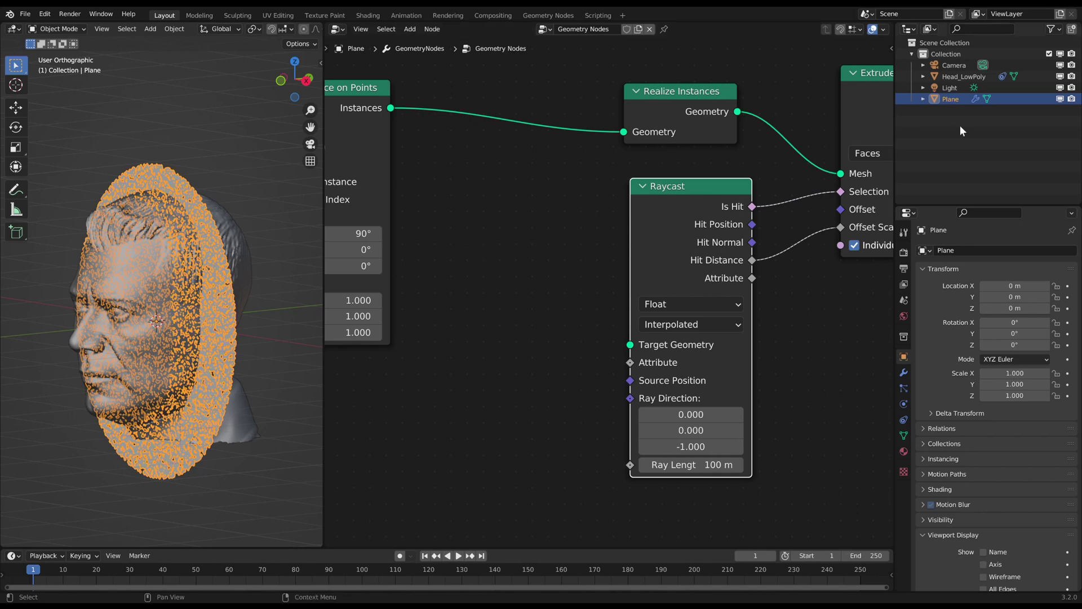
drag(963, 76, 430, 260)
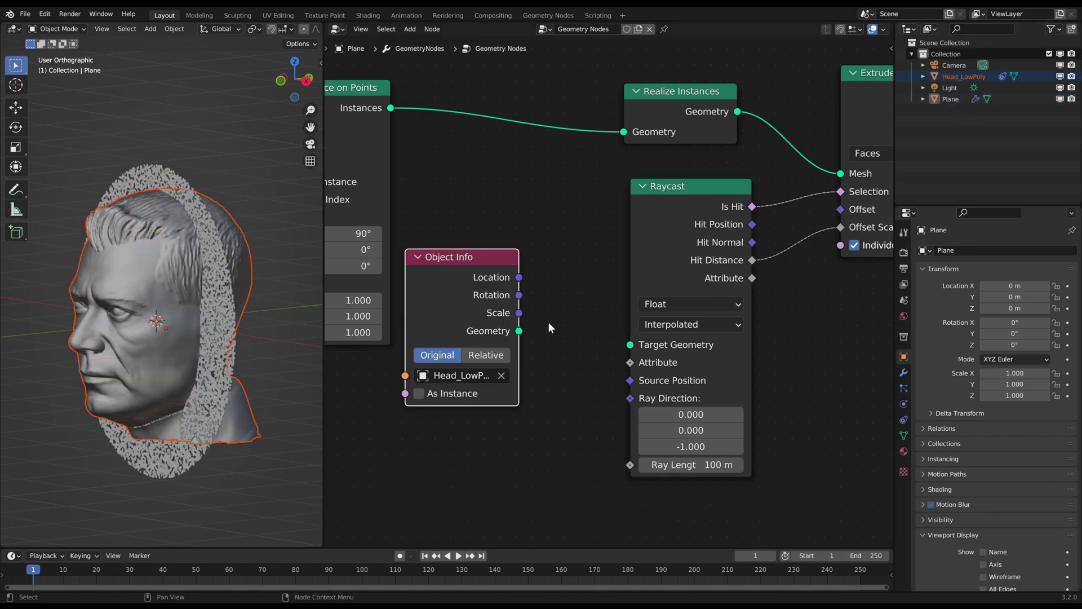
key(g)
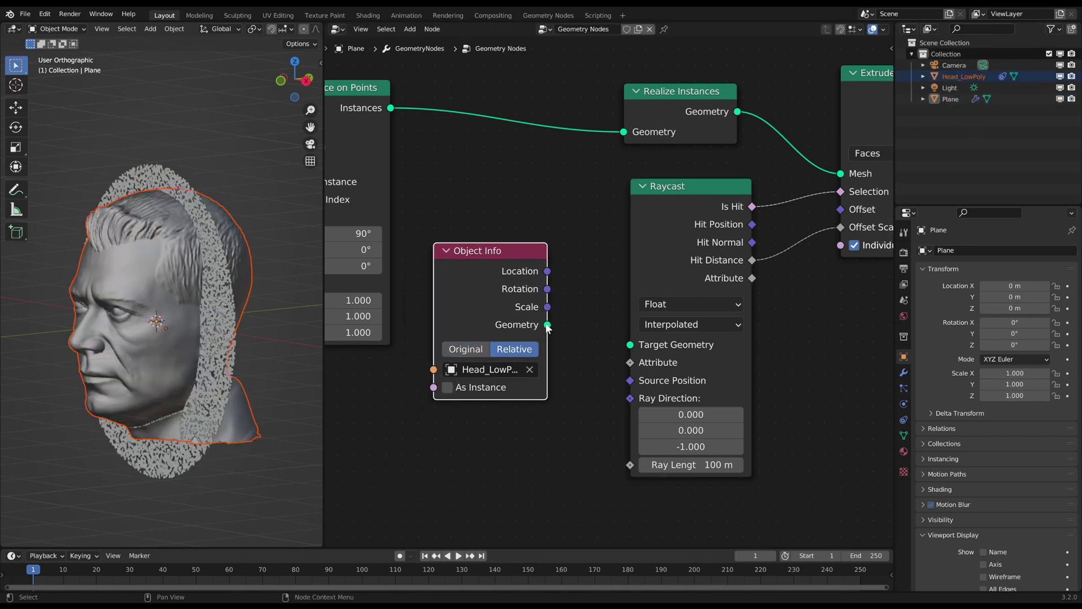
drag(547, 326, 554, 333)
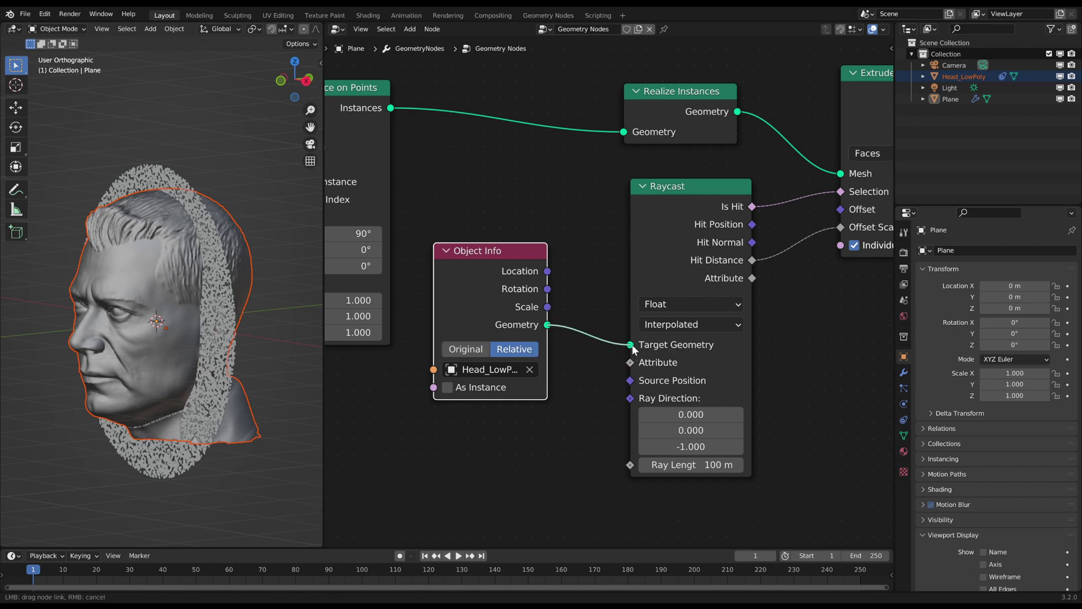
drag(632, 346, 630, 345)
- Add a Normal node below Object Info and link it to the Raycast node's Ray Direction
middle_drag(571, 405, 631, 337)
key(shift+a)
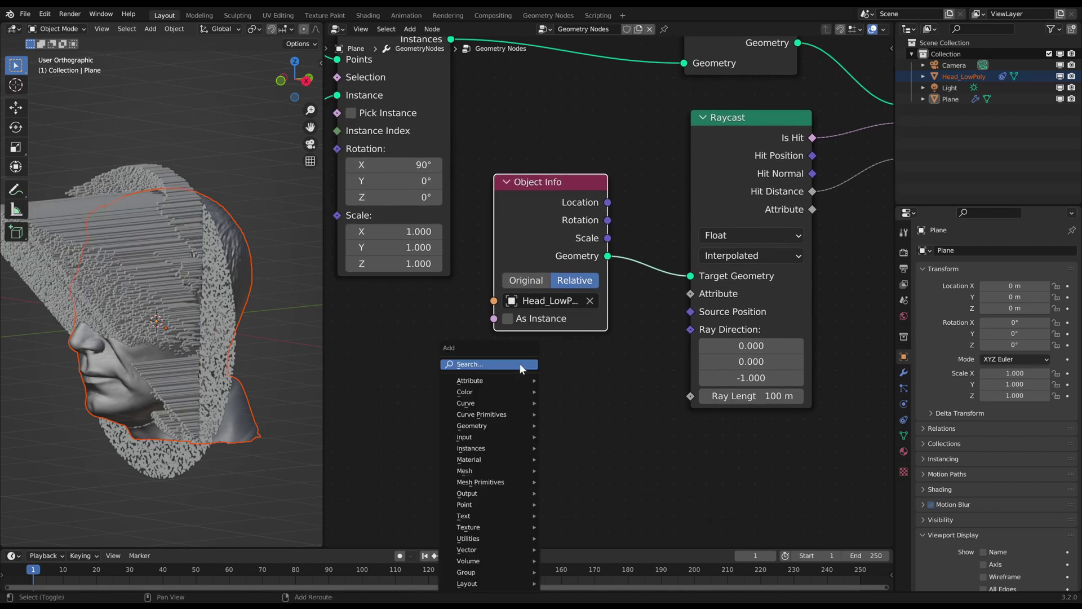
click(521, 366)
text(normal)
key(Return)
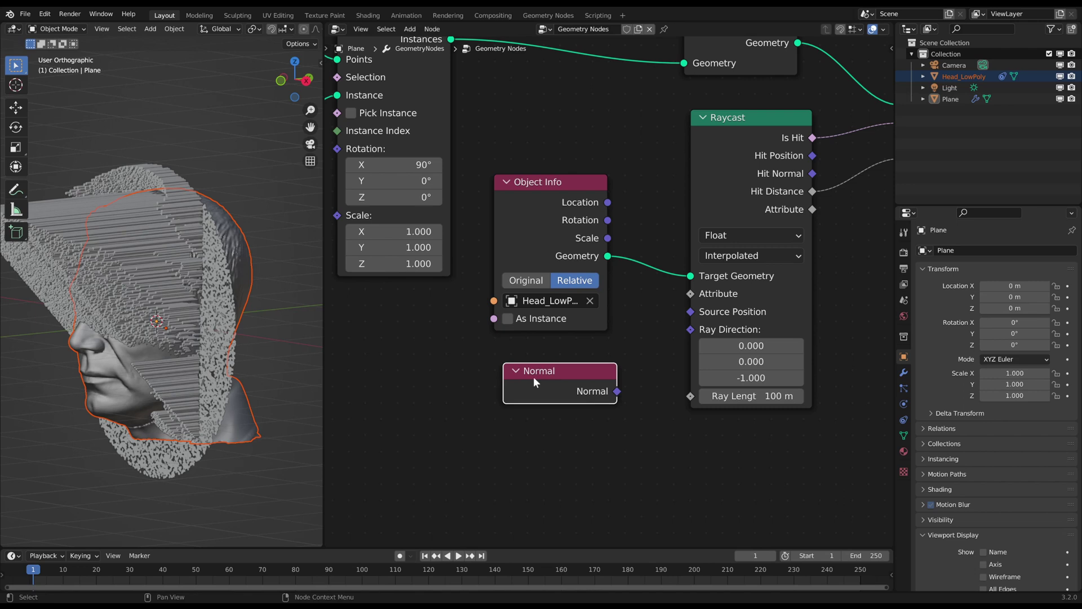
drag(691, 332, 691, 333)
- Examine the pin relief with Head_LowPoly hidden and shown again, and test a free move of the selected head
middle_drag(169, 316, 214, 389)
click(1058, 76)
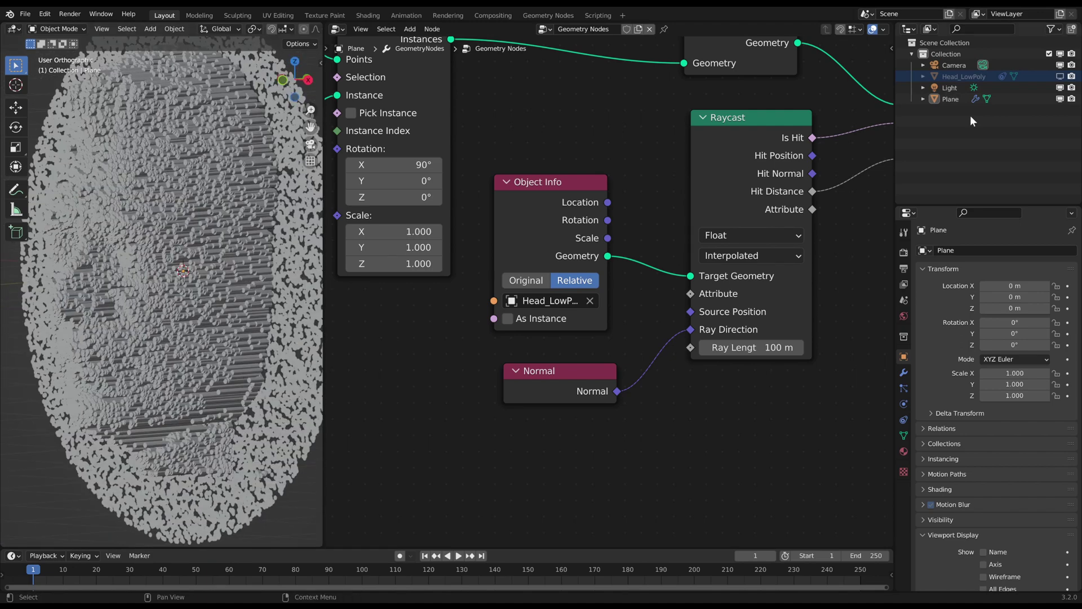
click(1059, 76)
click(963, 76)
key(g)
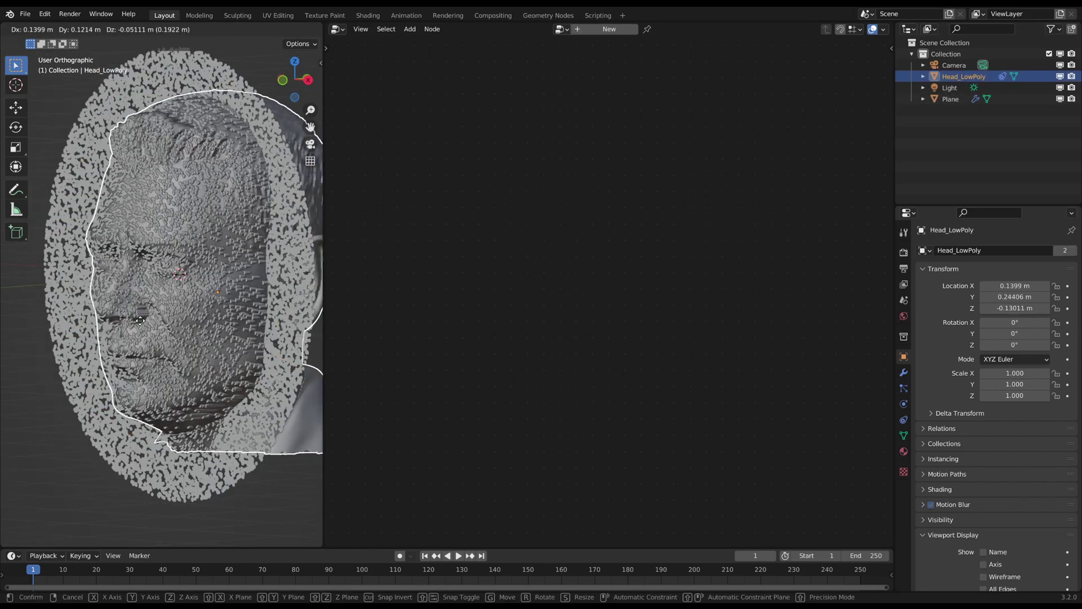
right_click(123, 333)
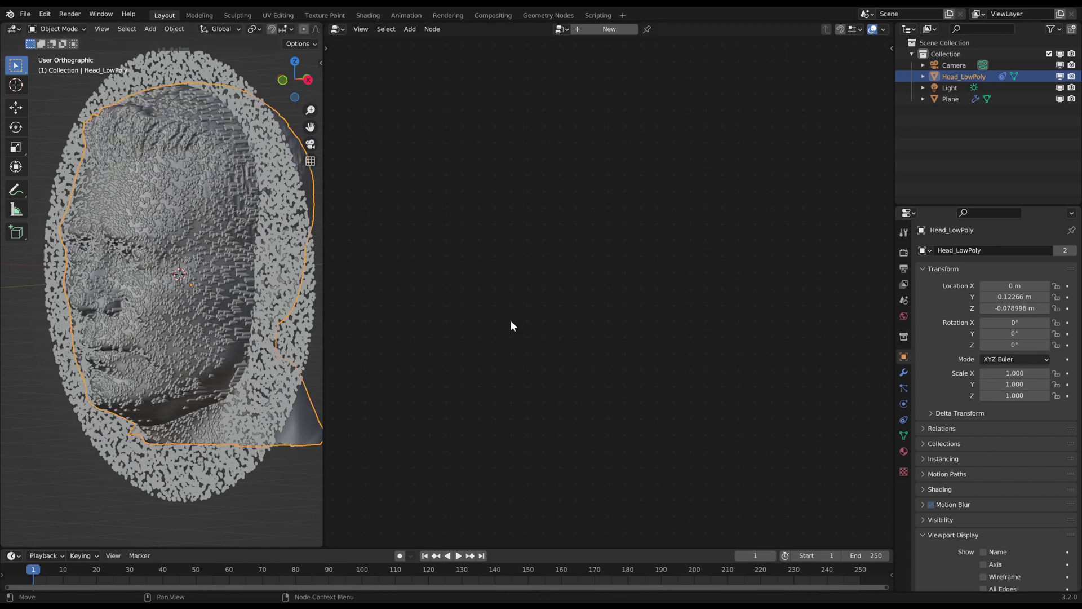
- Set Head_LowPoly's viewport display to Bounds
scroll(1000, 478, down, 5)
click(1008, 534)
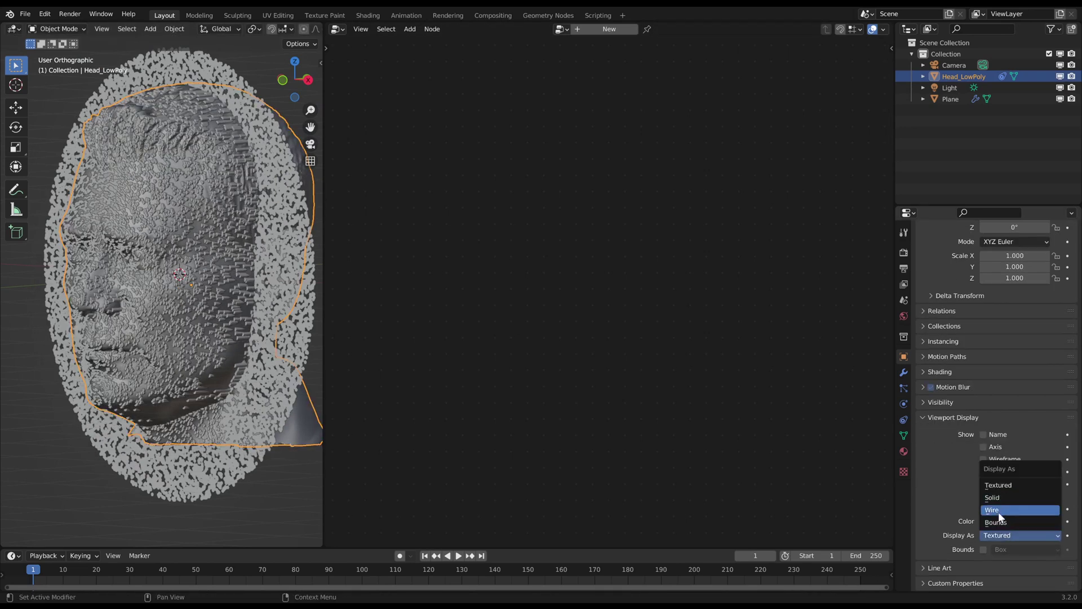
click(998, 522)
- Move Head_LowPoly about 0.057 m along X through the pins and reselect the plane object
middle_drag(132, 269, 186, 163)
key(g)
key(x)
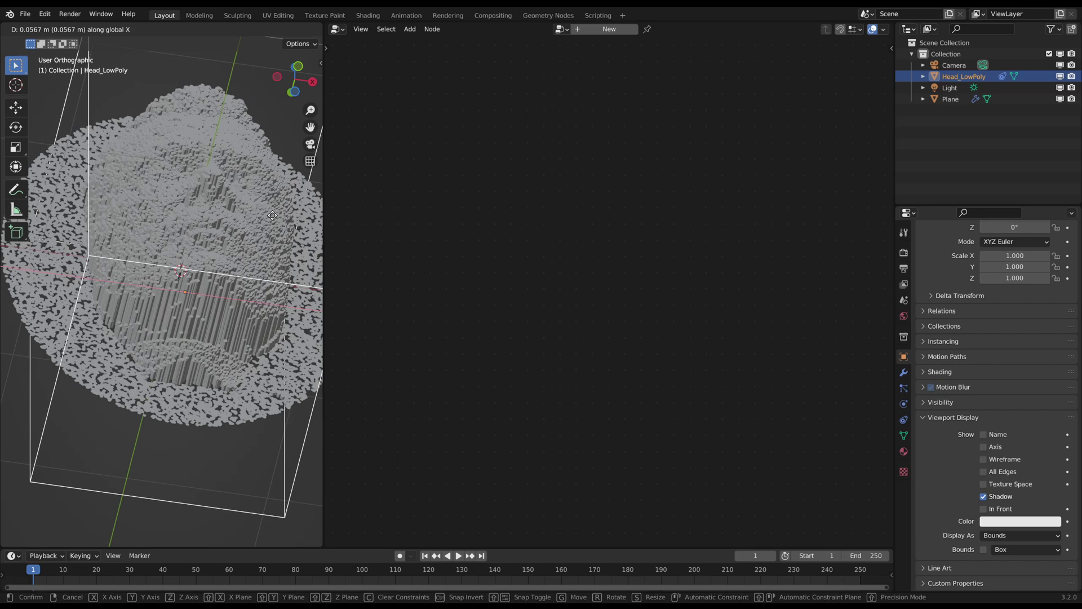
click(272, 215)
middle_drag(272, 216, 225, 314)
click(226, 314)
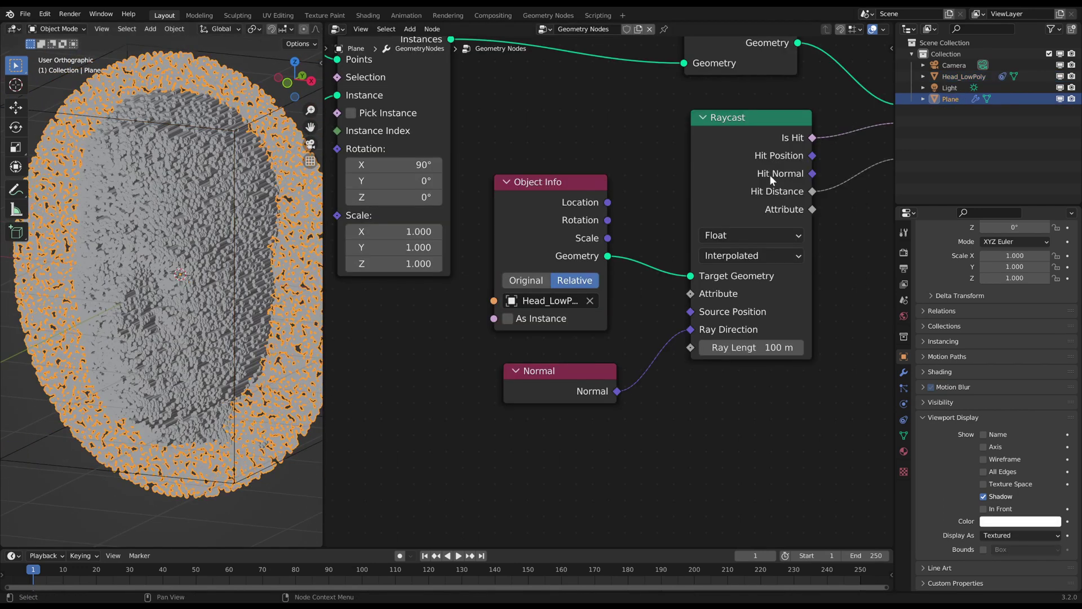
- Insert a Set Material node between Extrude Mesh and Group Output
scroll(615, 288, down, 5)
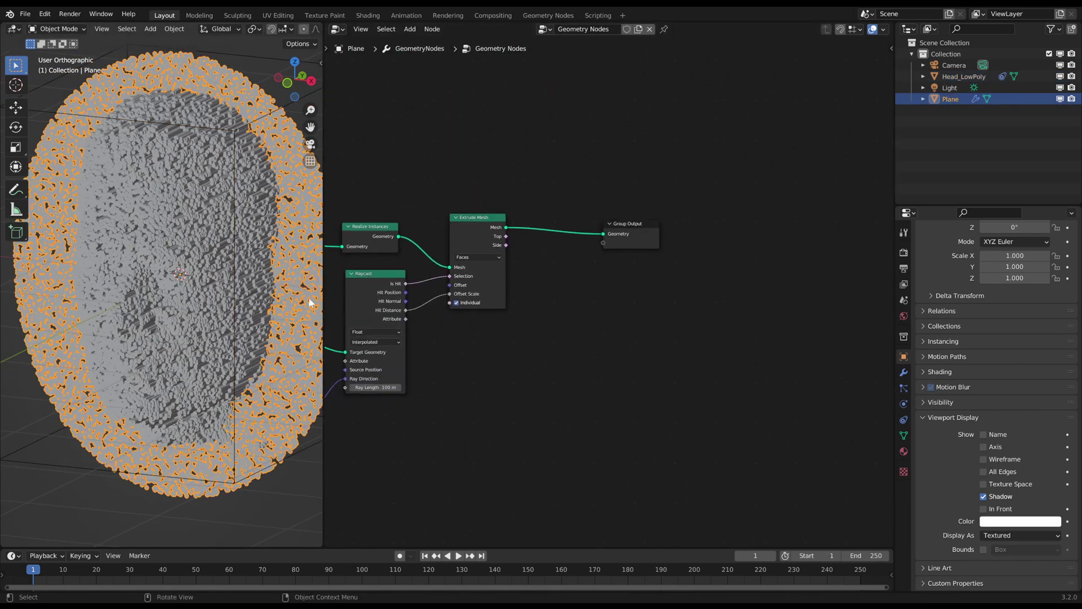
scroll(590, 225, down, 2)
key(shift+a)
text(sset)
click(636, 239)
click(627, 282)
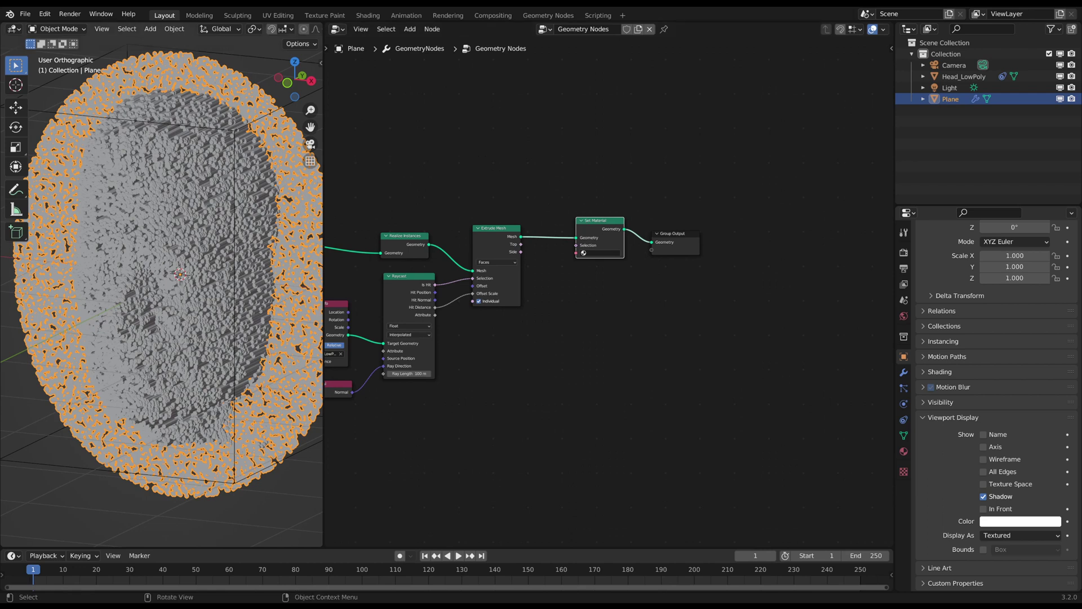
- Insert a Set Shade Smooth node between Set Material and Group Output
scroll(653, 299, up, 3)
key(shift+a)
text(ssmo)
key(Return)
click(648, 204)
- Assign the existing material named Material to both the Set Material node and the plane's material slot
scroll(620, 225, up, 5)
click(586, 221)
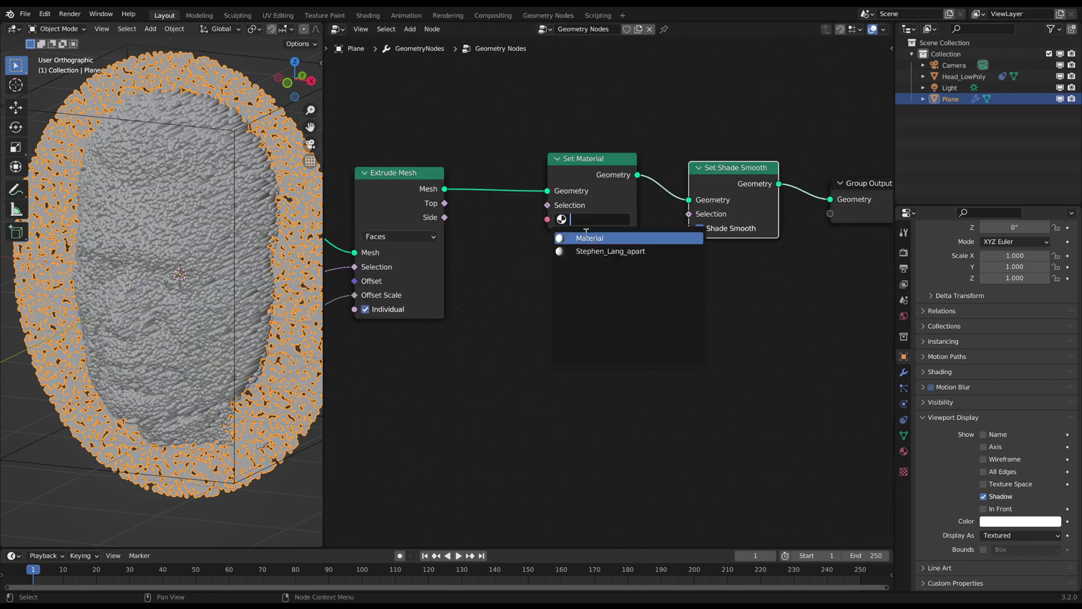
click(903, 450)
click(923, 298)
click(947, 327)
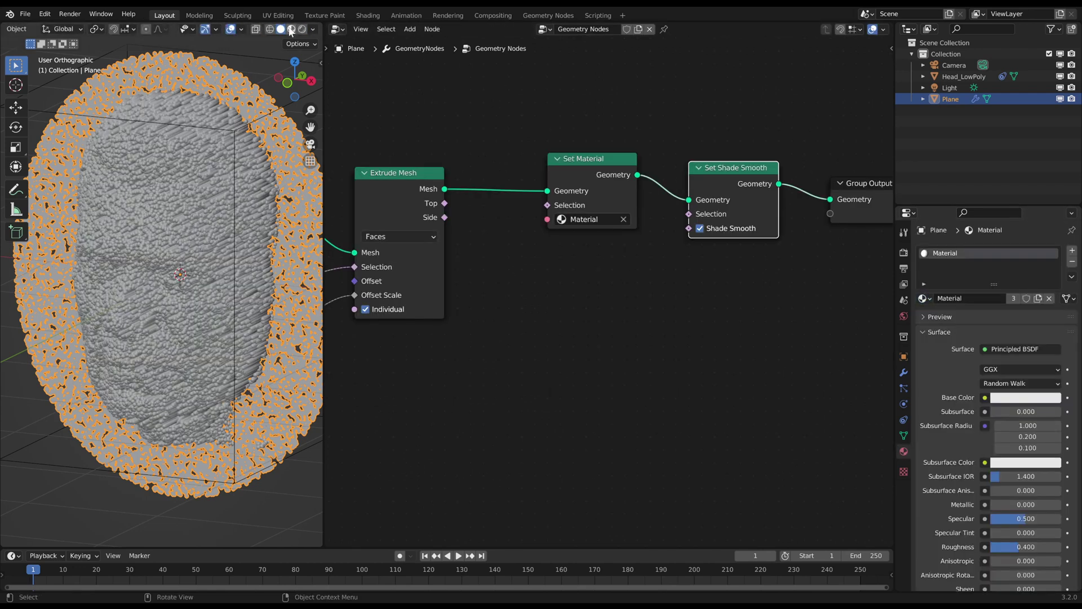
- Switch the viewport to Material Preview shading and give the material a pale pink base color
click(291, 30)
click(1025, 397)
mouse_move(1005, 275)
mouse_down()
mouse_move(1019, 250)
mouse_move(1009, 278)
mouse_up()
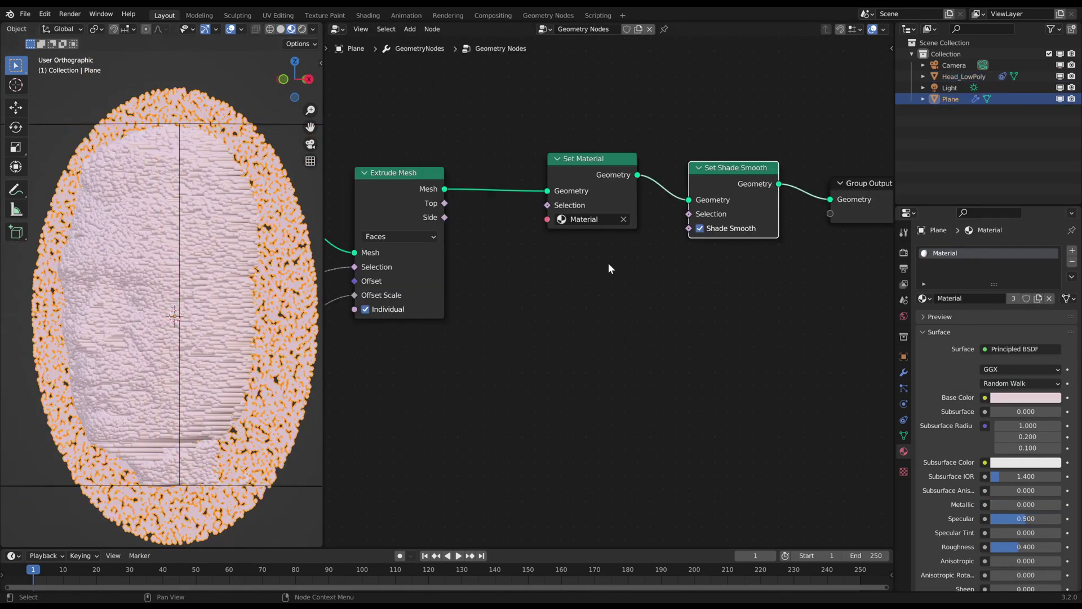
- Move all nodes after Instance on Points farther along to make room in the node tree
middle_drag(459, 275, 747, 275)
scroll(619, 323, down, 5)
middle_drag(459, 306, 527, 288)
scroll(530, 280, down, 4)
drag(515, 384, 817, 228)
key(g)
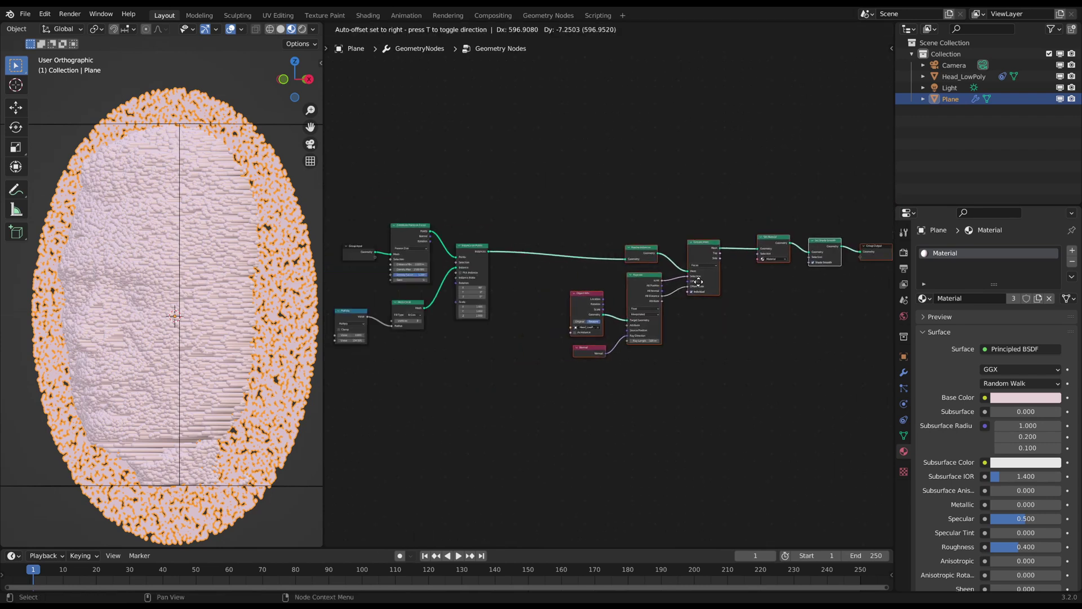
click(589, 284)
- Insert a Rotate Instances node between Instance on Points and Realize Instances
scroll(590, 284, up, 4)
key(shift+a)
click(491, 270)
text(rotate in)
key(Return)
click(488, 188)
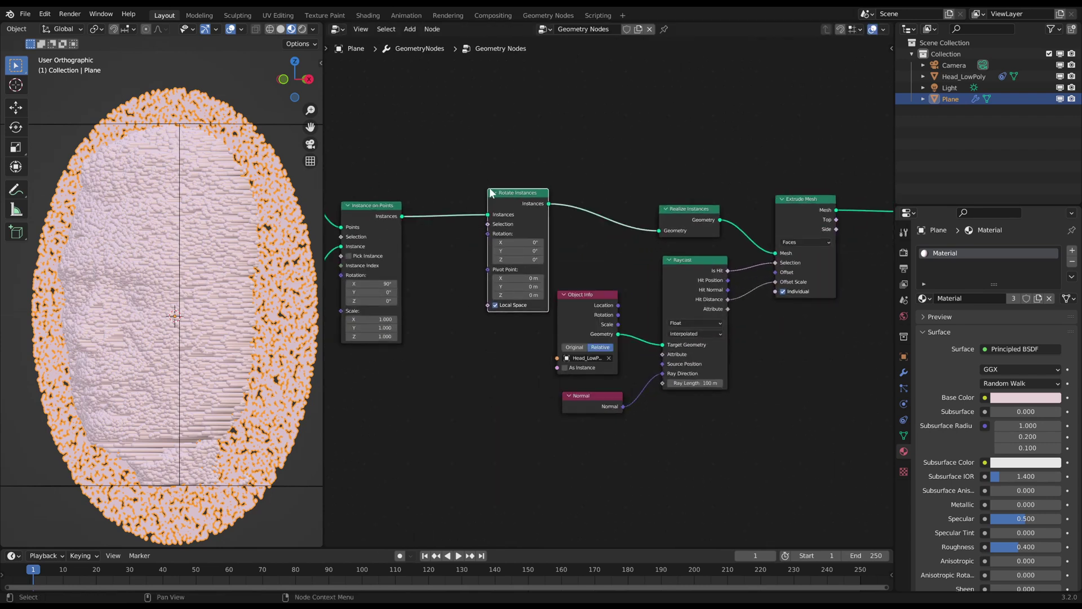
- Add a Random Value node before Rotate Instances, set to Vector with X minimum -0.040 and X maximum 0.040
scroll(511, 303, up, 4)
middle_drag(474, 310, 499, 306)
scroll(510, 303, up, 1)
scroll(499, 307, up, 2)
middle_drag(473, 352, 522, 328)
scroll(522, 328, down, 1)
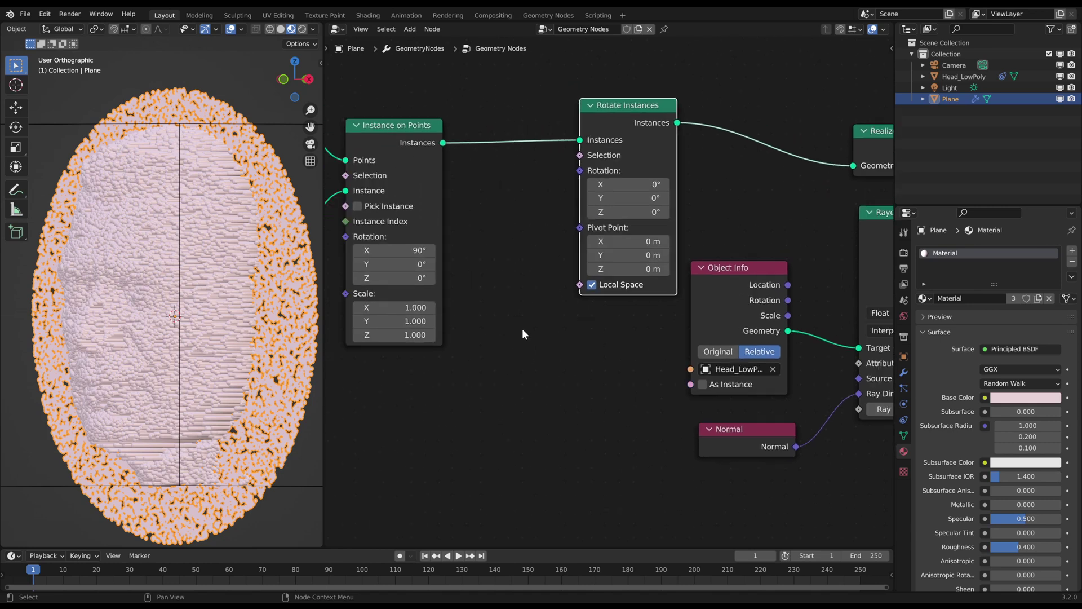
key(Return)
click(496, 315)
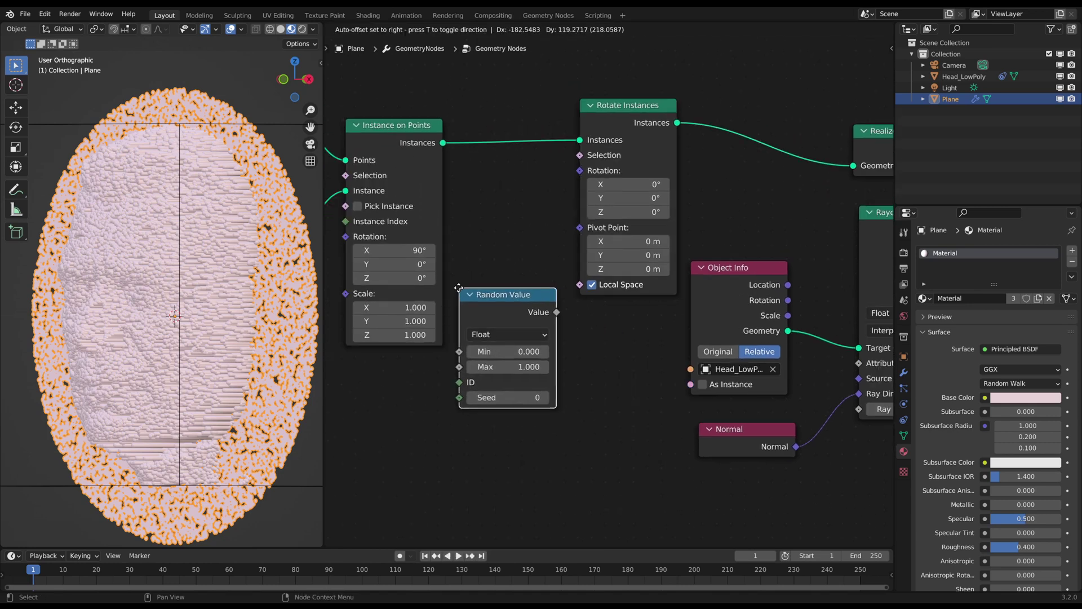
click(496, 335)
click(485, 381)
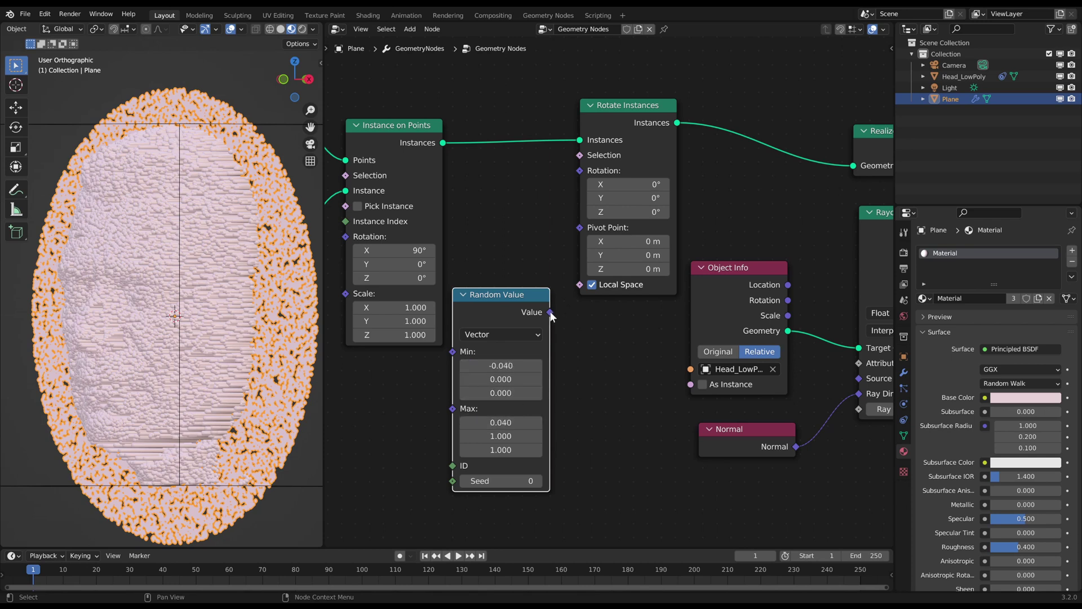
- Link Random Value to Rotate Instances' Pivot Point, and set the Z rotation and the random Y and Z maximums to 0
drag(556, 275, 644, 212)
click(644, 212)
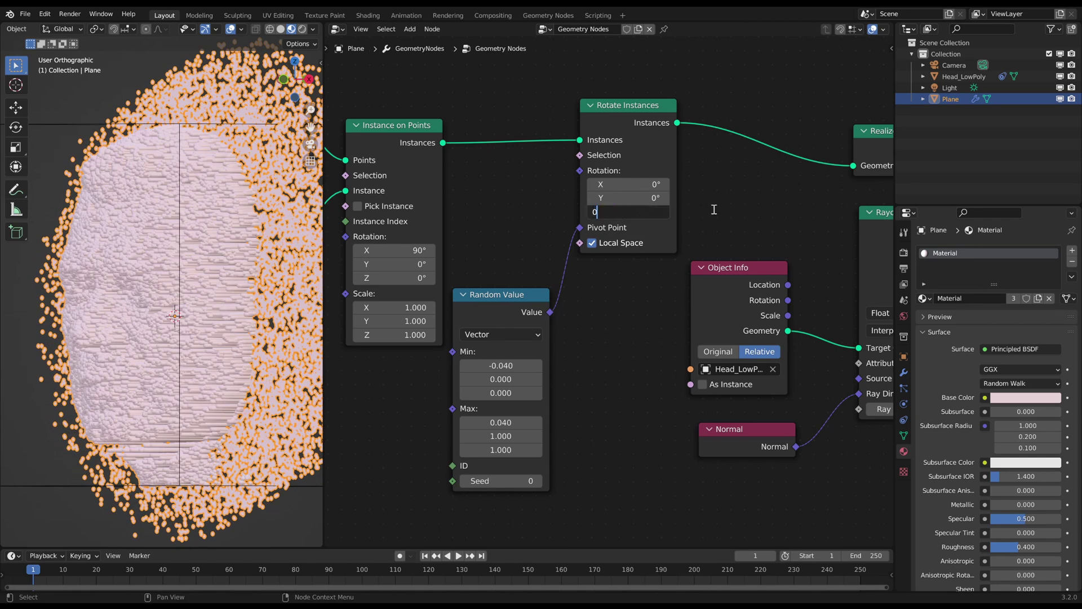
key(Return)
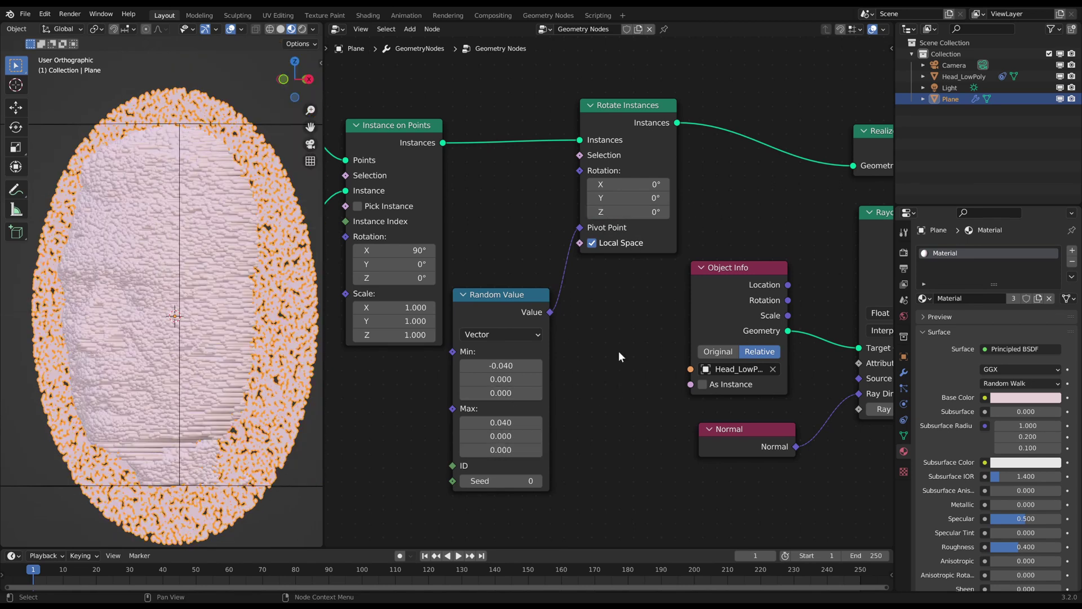
- Drive the Rotate Instances Z rotation with a #frame/ divisor expression that gives 1.91° at frame 1
mouse_move(629, 212)
mouse_down()
mouse_move(648, 212)
mouse_move(612, 212)
mouse_move(630, 211)
mouse_up()
scroll(214, 283, up, 6)
scroll(214, 284, down, 5)
scroll(144, 235, up, 3)
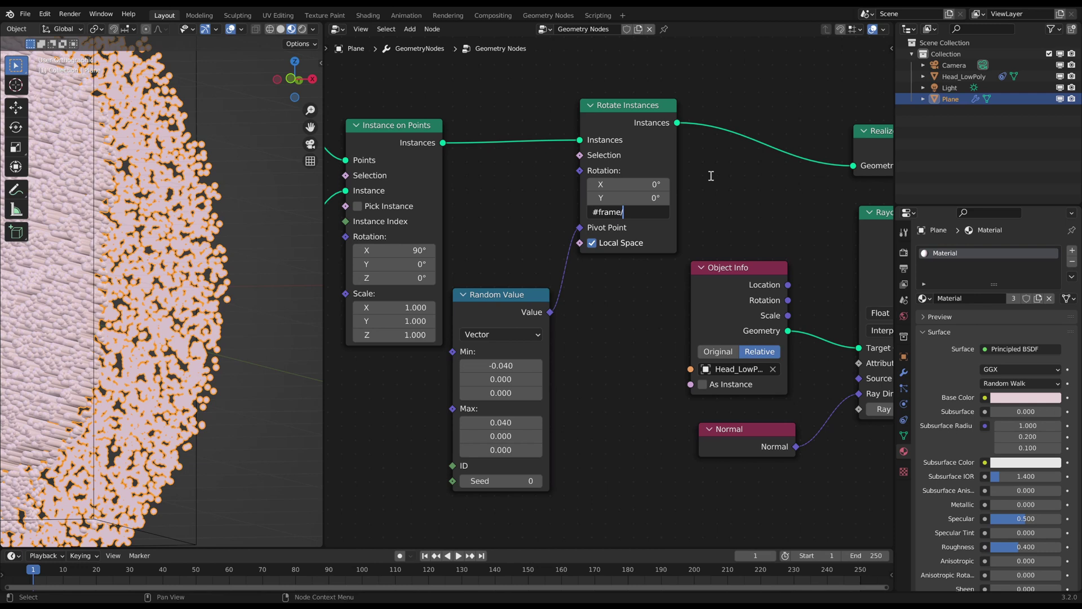
key(Return)
- Play the animation, examine the pins' rotation from the front and side, and stop playback
scroll(611, 292, down, 1)
scroll(218, 287, down, 2)
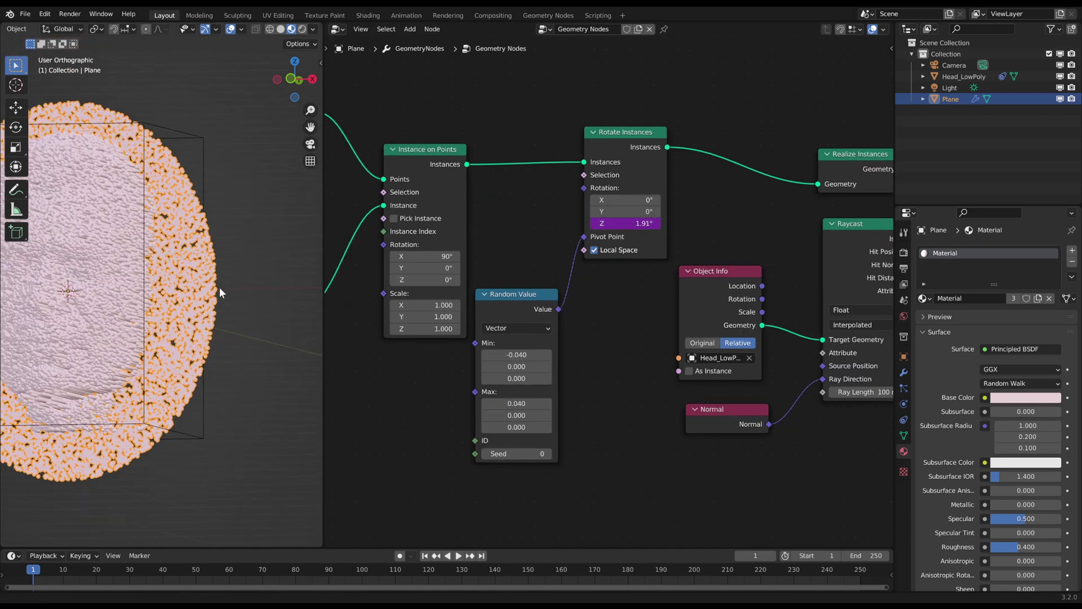
scroll(266, 313, up, 2)
mouse_move(160, 321)
shift+middle_down()
mouse_move(266, 313)
mouse_move(166, 301)
shift+middle_up()
key(space)
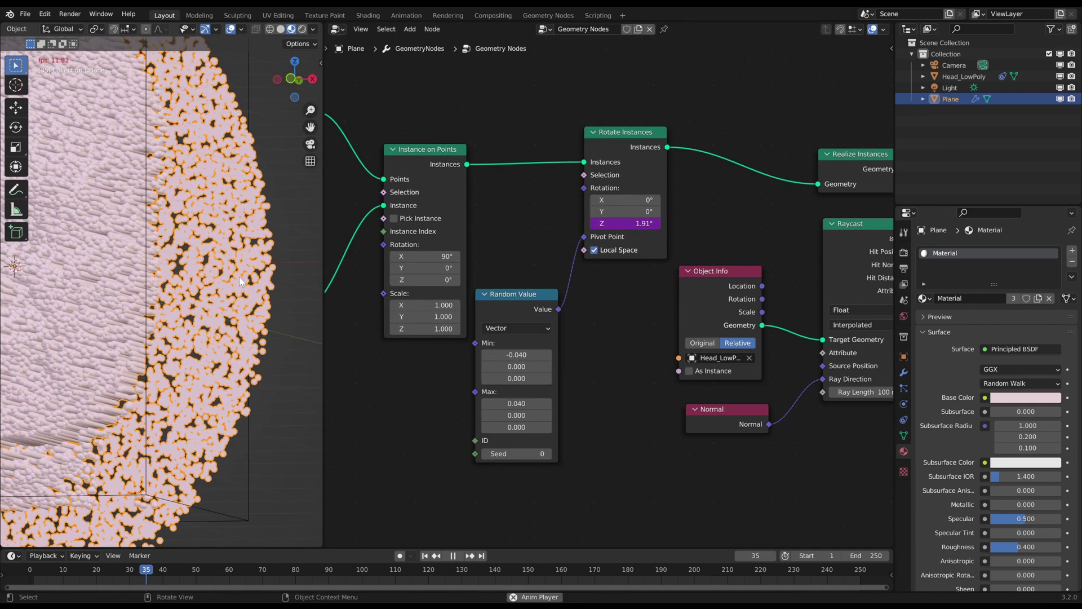
mouse_move(239, 276)
middle_down()
mouse_move(214, 283)
mouse_move(224, 273)
middle_up()
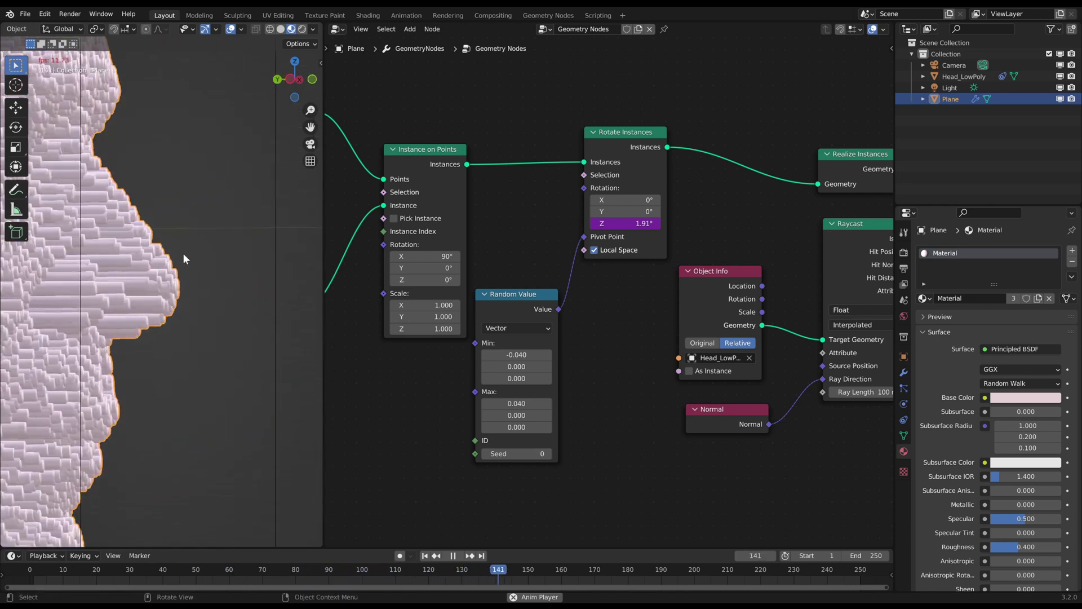
middle_drag(184, 253, 129, 255)
scroll(130, 255, down, 7)
key(space)
middle_drag(299, 256, 252, 259)
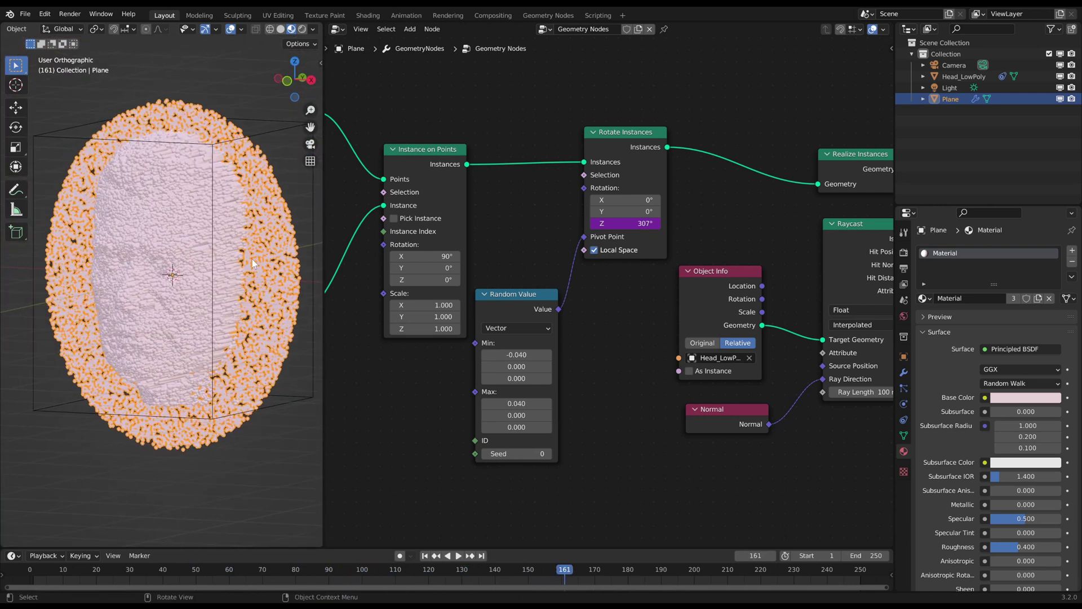
- Insert a second Extrude Mesh node before Set Material and link the first Extrude Mesh's Top to its Selection
click(297, 195)
scroll(637, 226, down, 3)
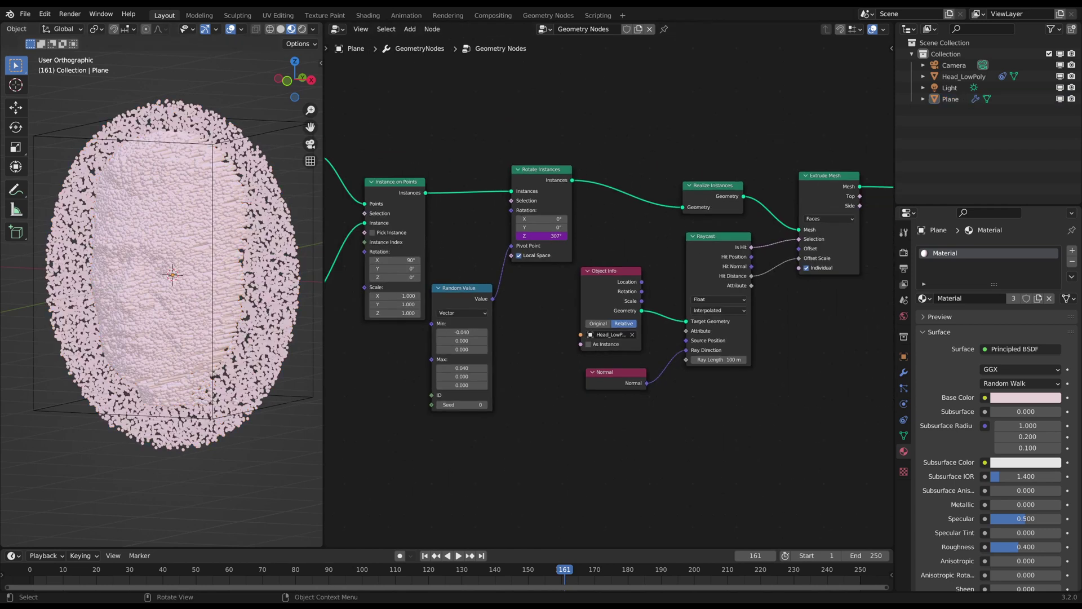
middle_drag(789, 287, 413, 285)
middle_drag(552, 285, 580, 290)
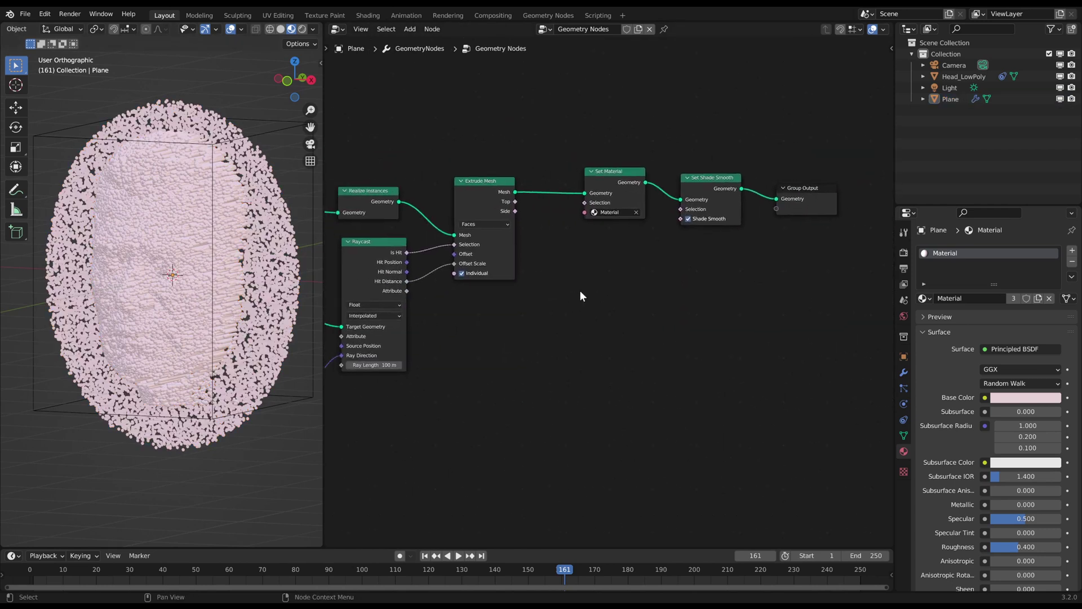
scroll(580, 289, up, 3)
click(181, 303)
scroll(170, 282, up, 12)
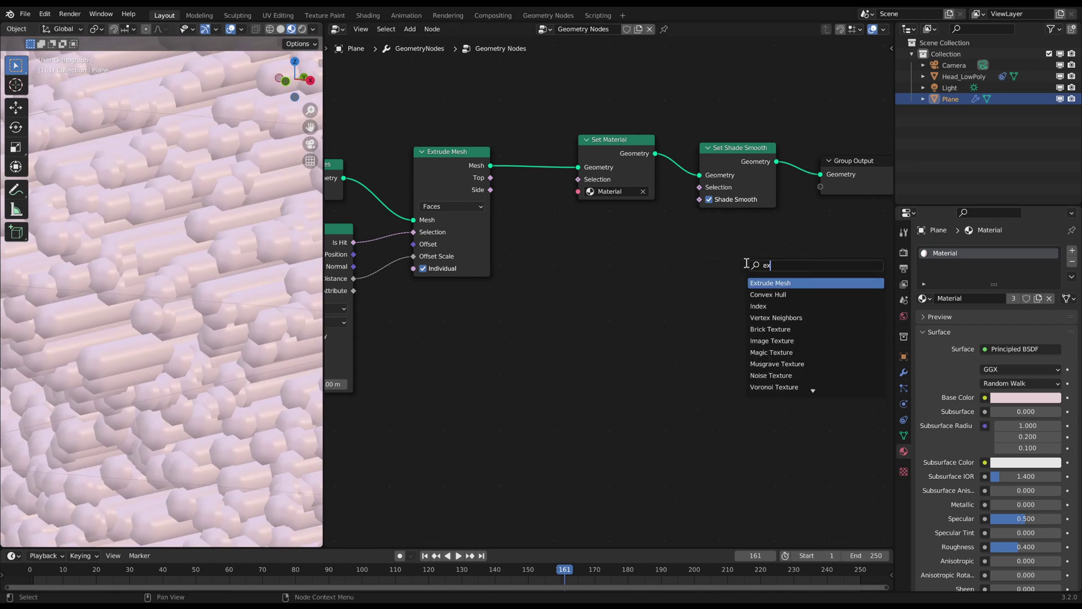
key(Return)
click(531, 158)
middle_drag(582, 288, 605, 327)
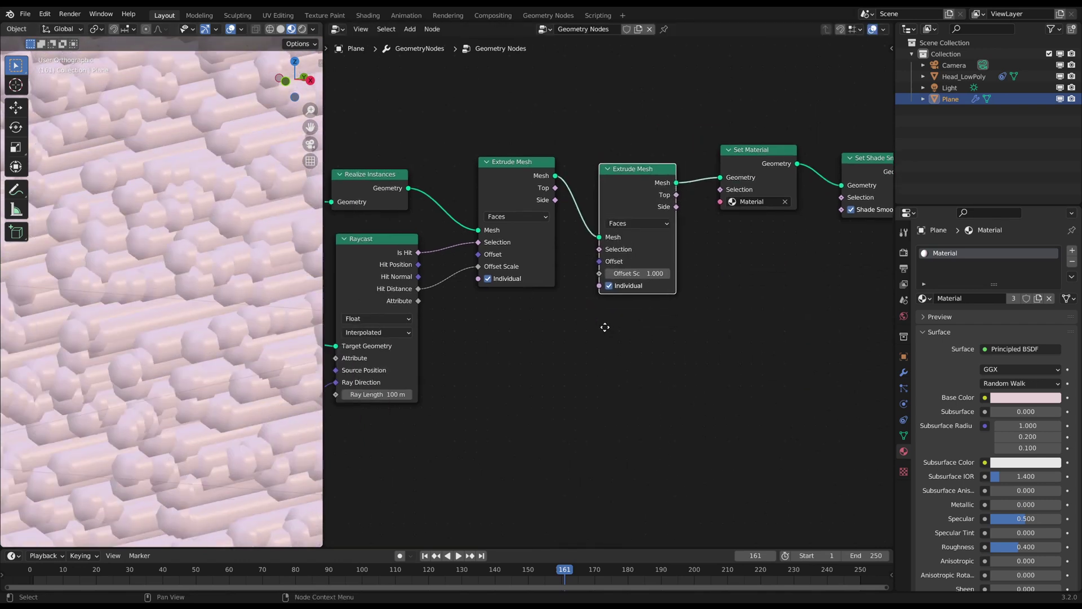
scroll(600, 249, up, 2)
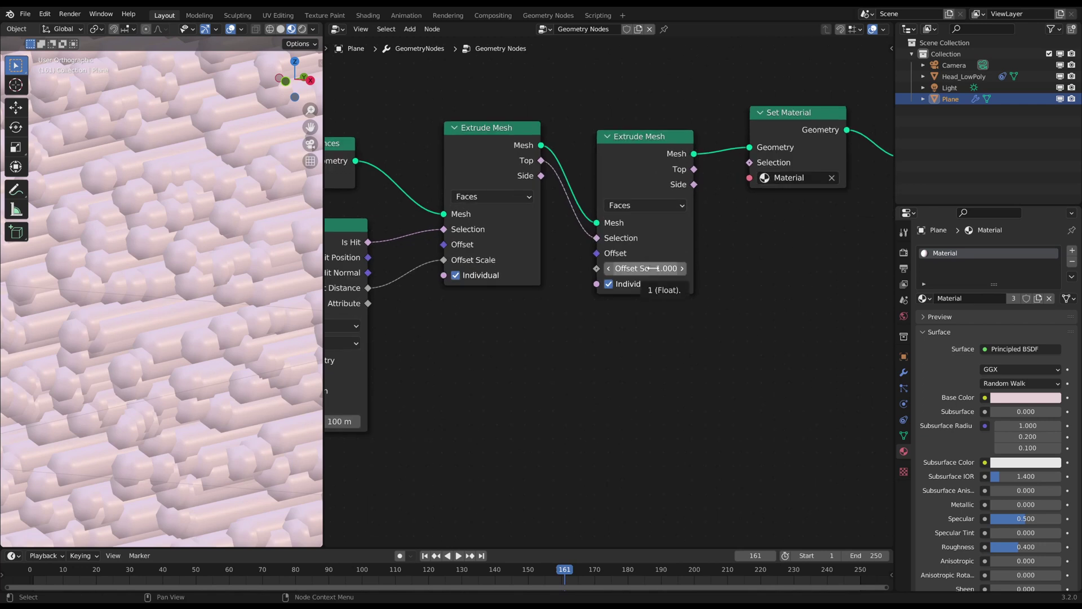
- Insert a Scale Elements node between the second Extrude Mesh and Set Material, and link the second Extrude Mesh's Top to its Selection
middle_drag(736, 251, 623, 276)
key(shift+a)
click(663, 260)
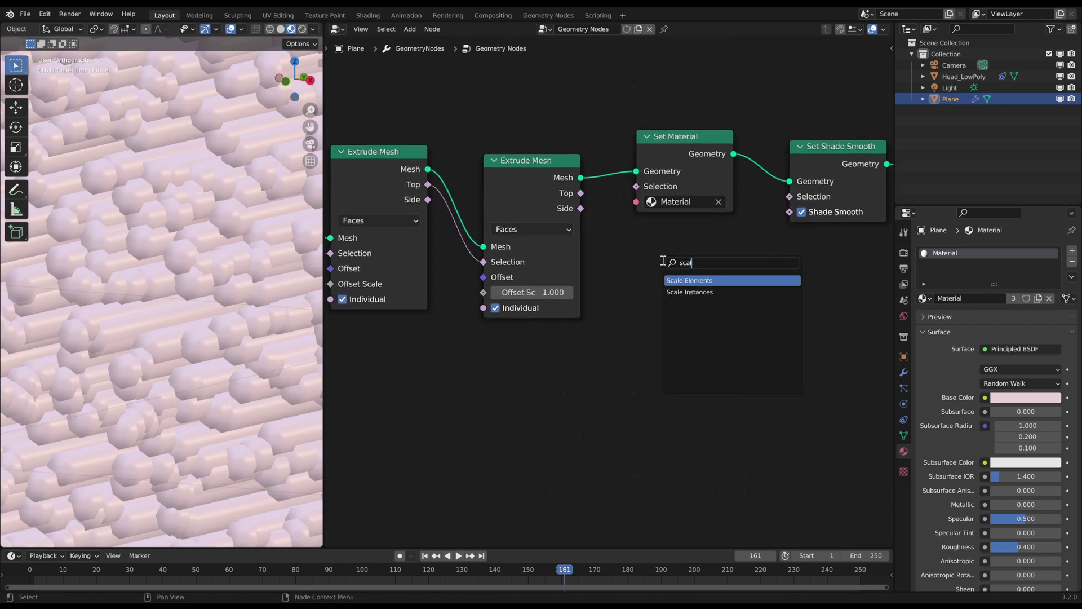
text(scal)
key(Return)
click(588, 160)
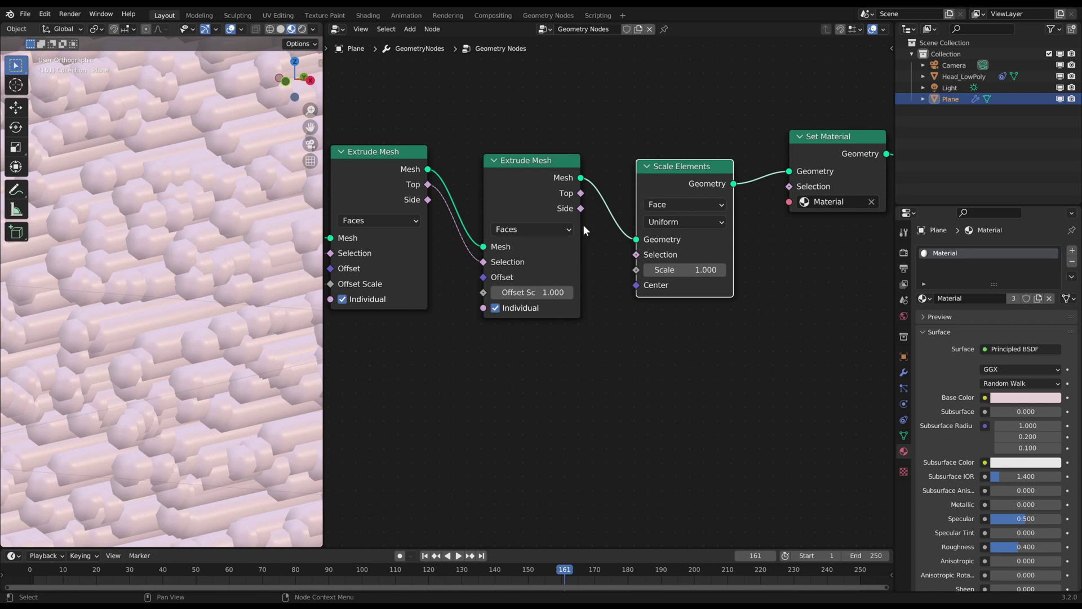
drag(580, 192, 639, 251)
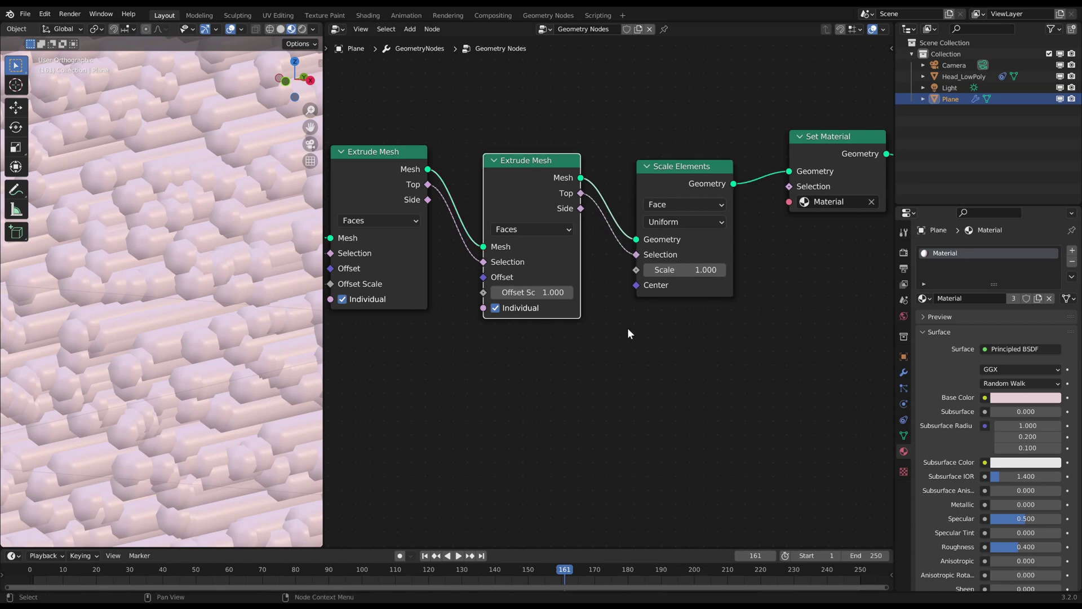
- Set the second Extrude Mesh's Offset Scale to 0.005 and the Scale Elements node's Scale to 0.5
shift+drag(533, 292, 566, 291)
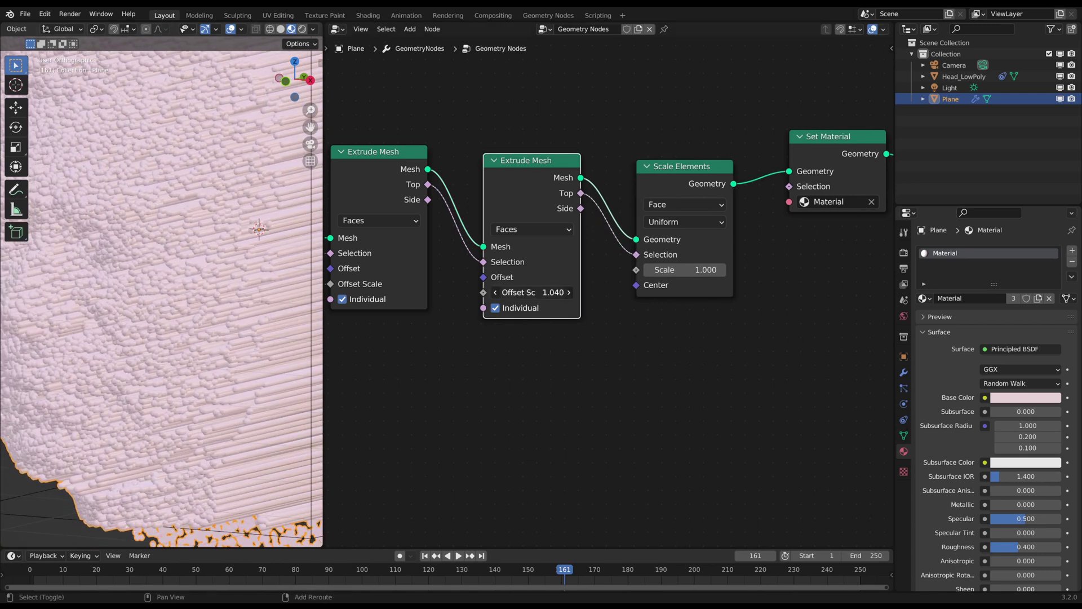
text(5)
key(Return)
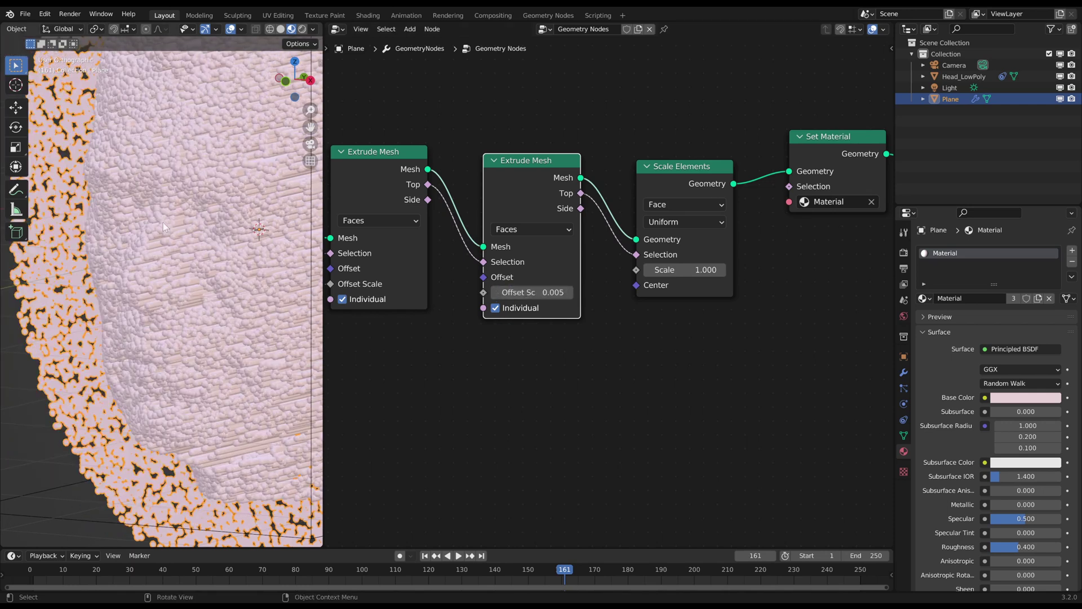
scroll(695, 236, up, 3)
shift+drag(674, 299, 649, 299)
click(671, 304)
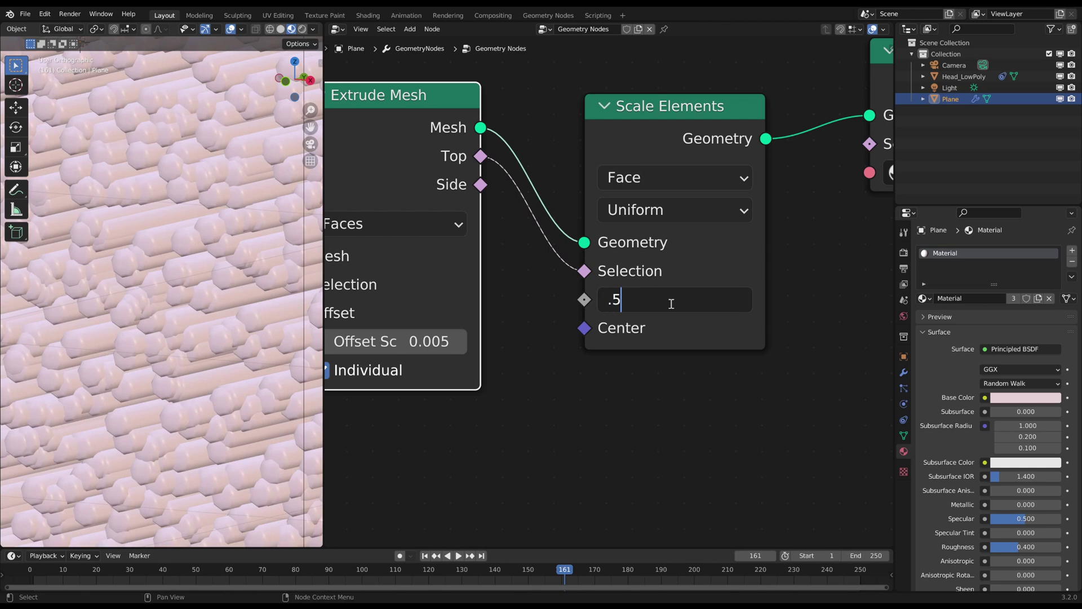
key(Return)
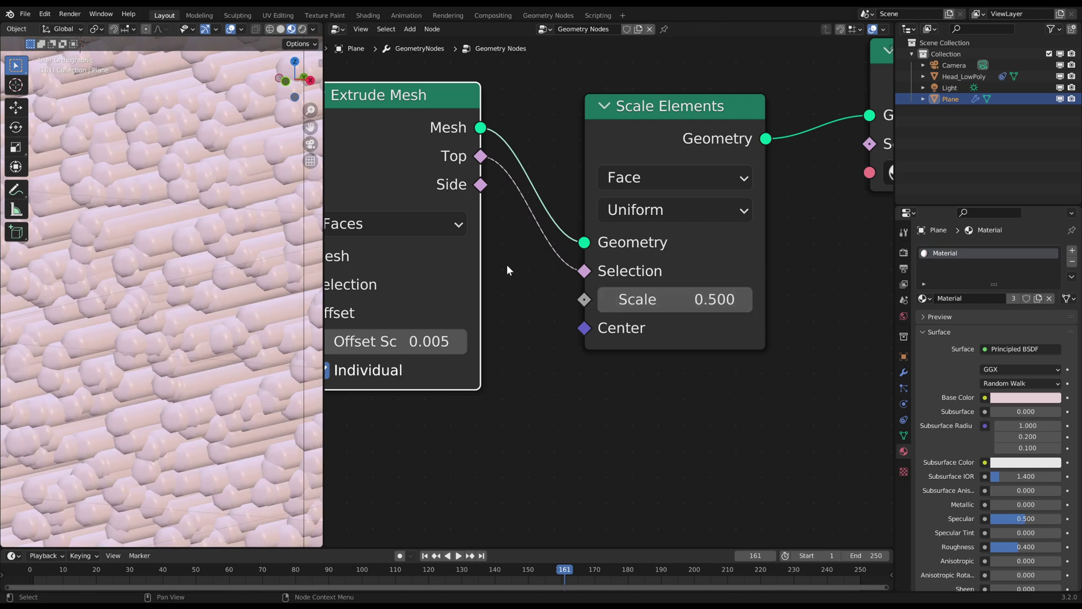
- Toggle muting of the second Extrude Mesh and Scale Elements nodes together to compare the pin tips with and without them
scroll(614, 278, down, 2)
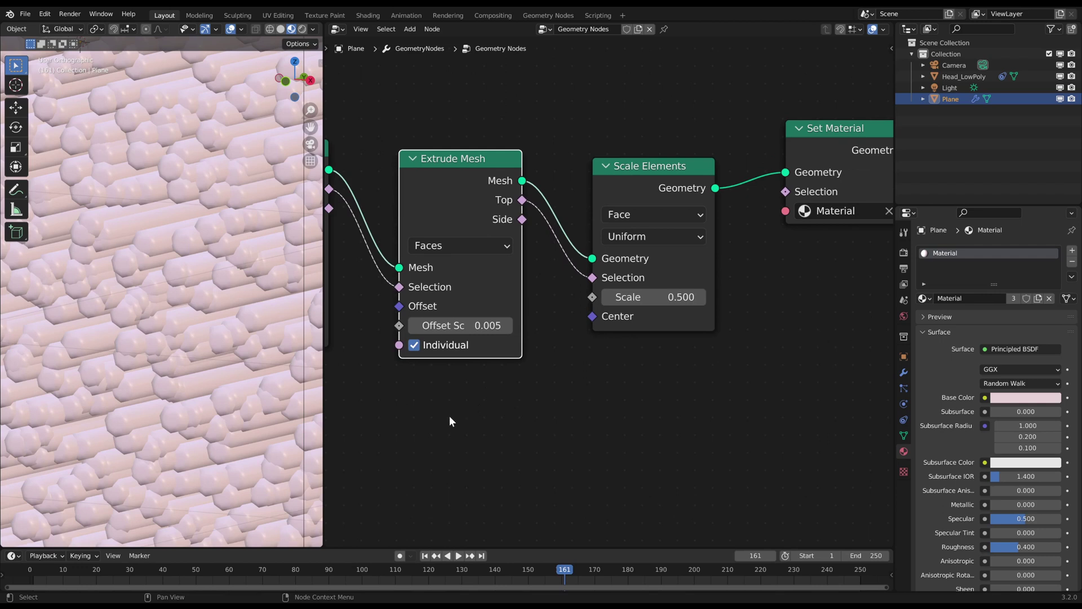
drag(449, 420, 673, 158)
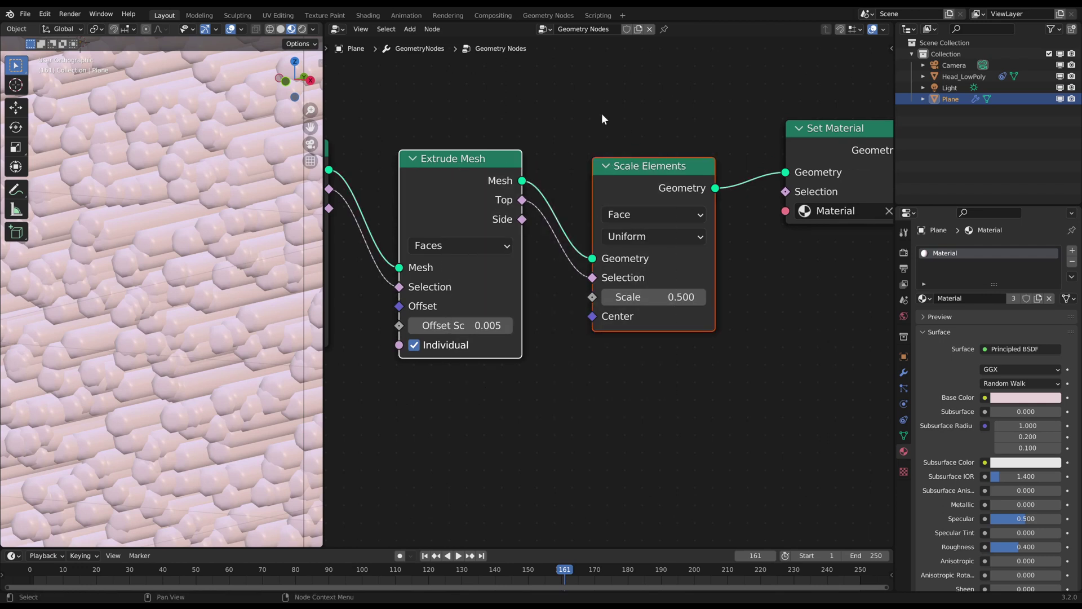
key(m)
key(m)
key(m)
key(m)
scroll(191, 307, down, 7)
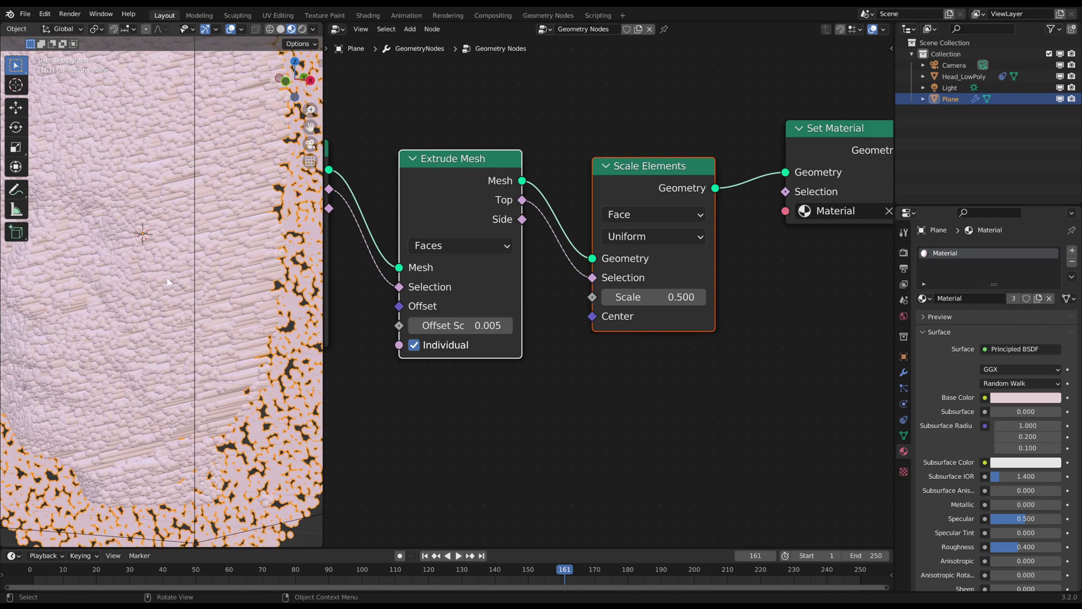
middle_drag(192, 307, 183, 293)
scroll(739, 272, down, 11)
- Move the second Extrude Mesh and Scale Elements nodes below the main chain and join them in a frame labelled Optional
key(g)
click(668, 367)
key(ctrl+j)
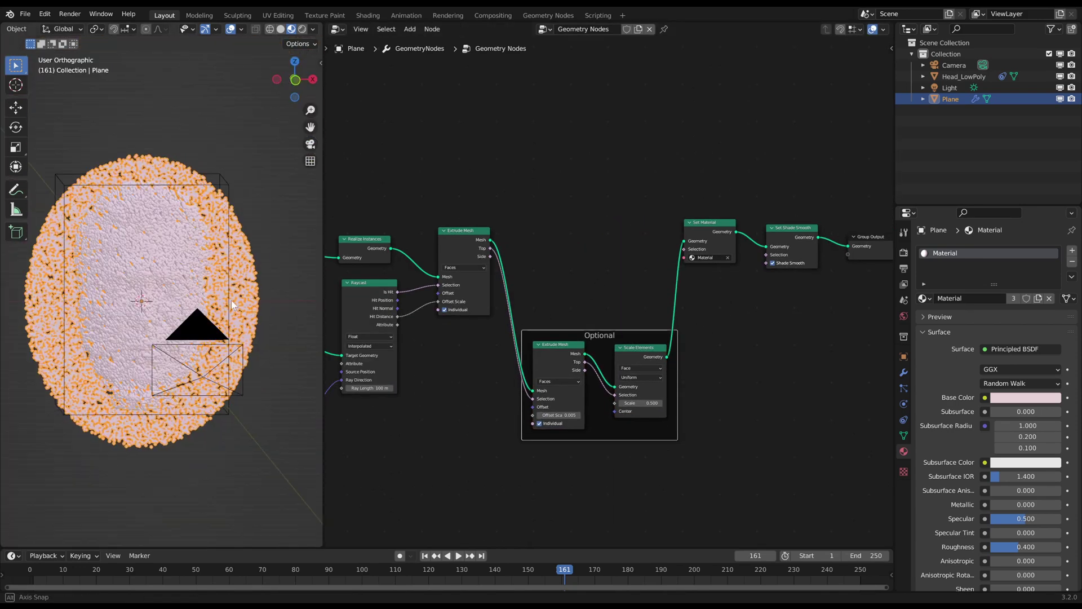
- Examine the pin-art head in rendered shading from several angles, play the animation with nothing selected, and stop playback
middle_drag(231, 299, 170, 288)
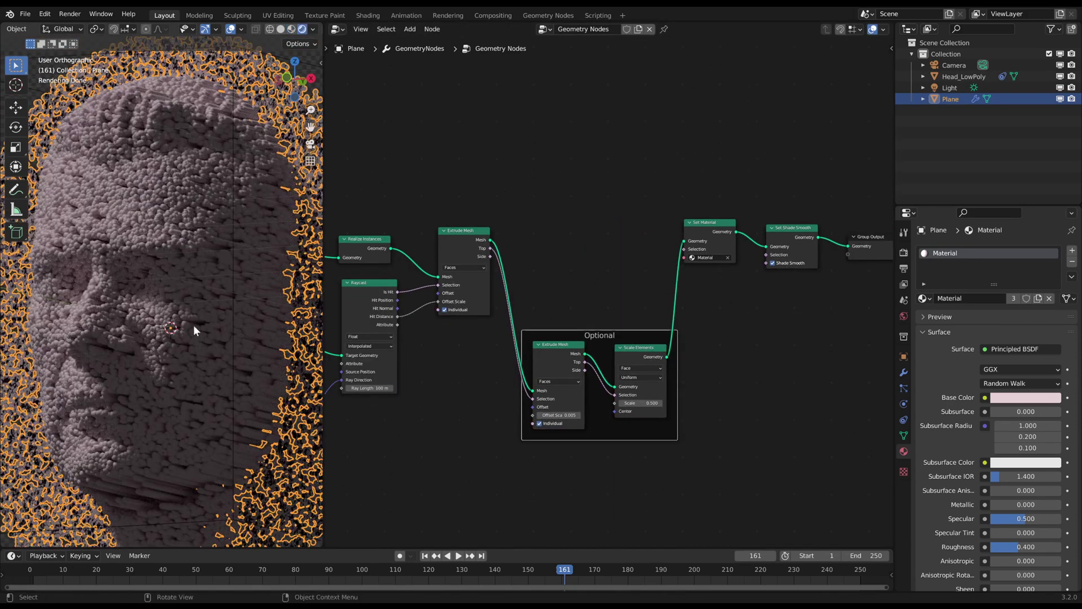
mouse_move(194, 325)
middle_down()
mouse_move(181, 329)
mouse_move(195, 328)
mouse_move(193, 312)
middle_up()
key(space)
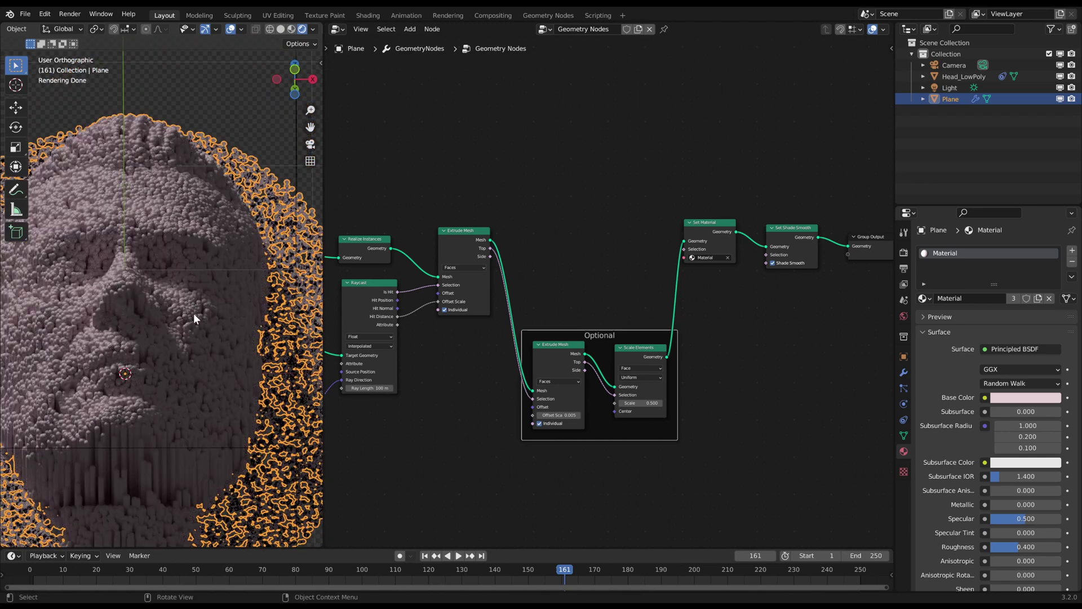
click(246, 112)
key(space)
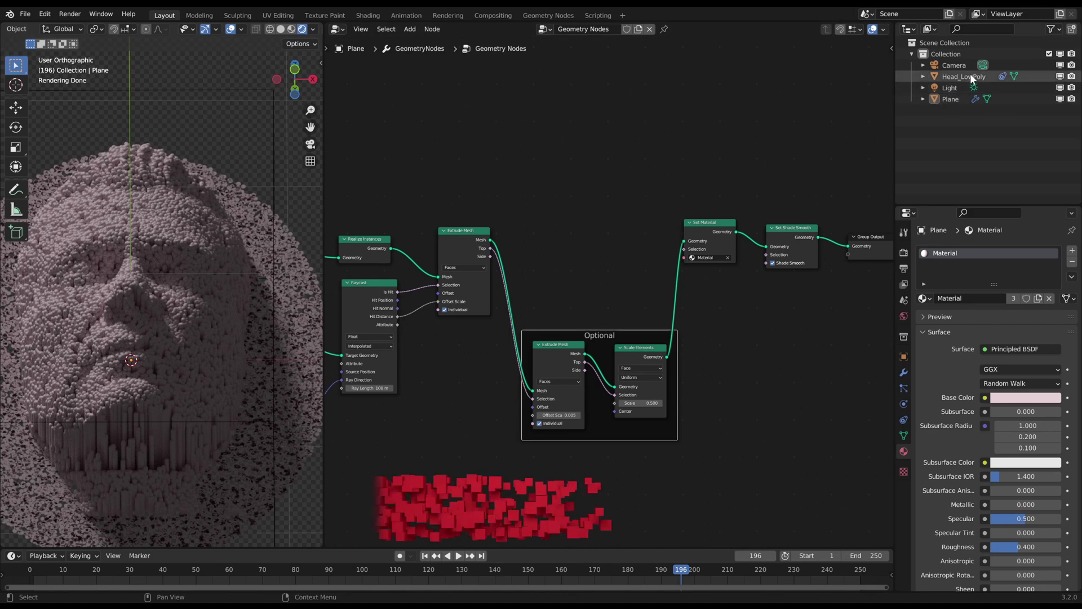
- Move Head_LowPoly and trackball-rotate it freely to test how the pins follow, and reselect the pin plane
click(970, 77)
key(g)
click(213, 333)
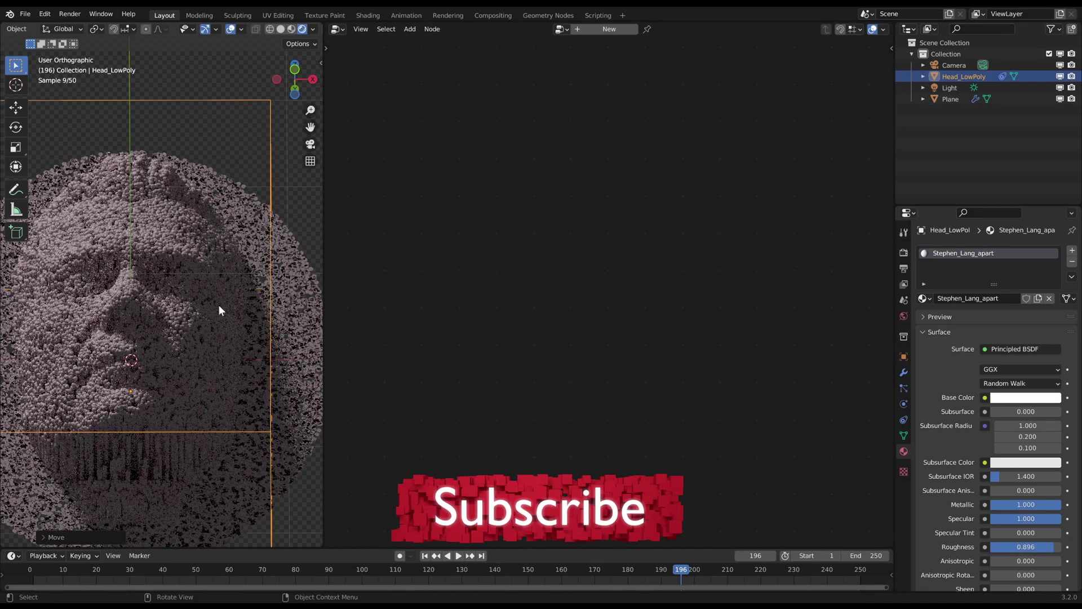
middle_drag(218, 305, 183, 320)
key(r)
key(r)
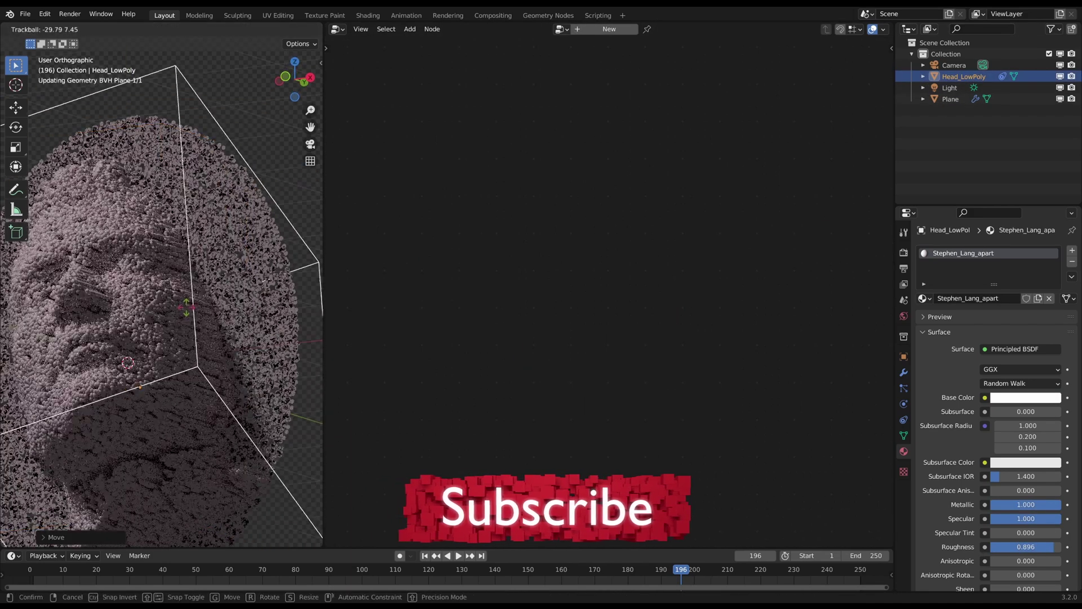
click(158, 340)
click(154, 324)
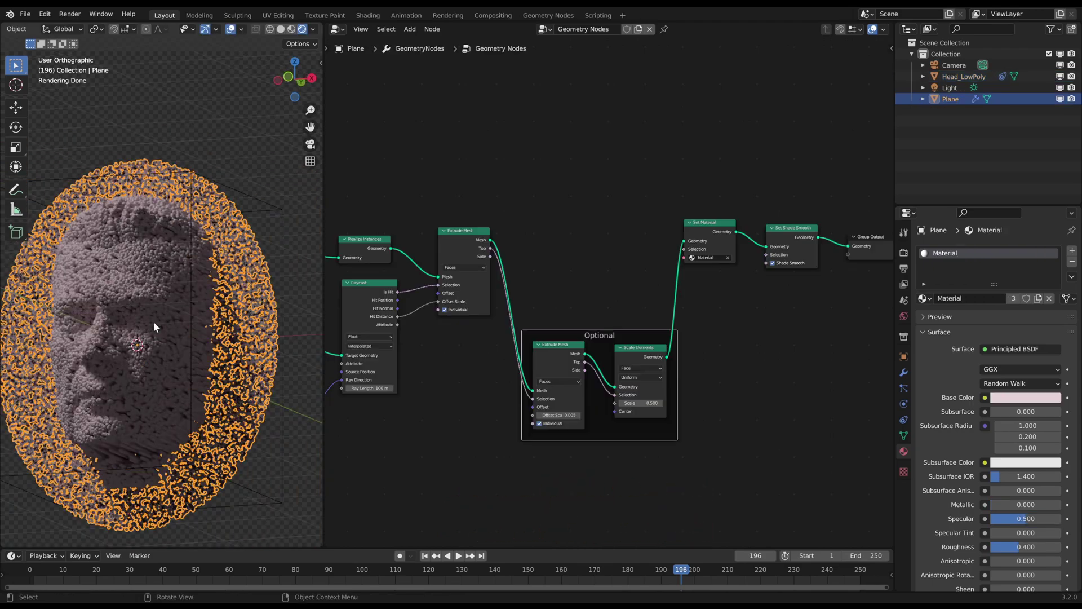